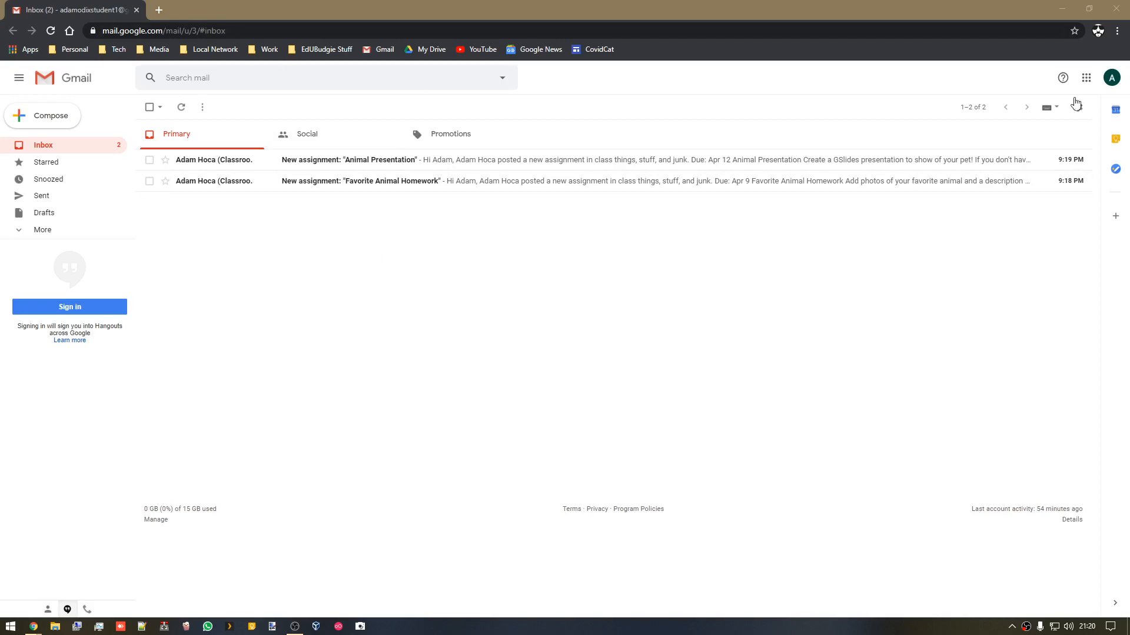
# Switch from Gmail to Google Classroom and open the class "things, stuff, and junk".
pyautogui.click(1086, 78)
pyautogui.scroll(-3, 1065, 214)
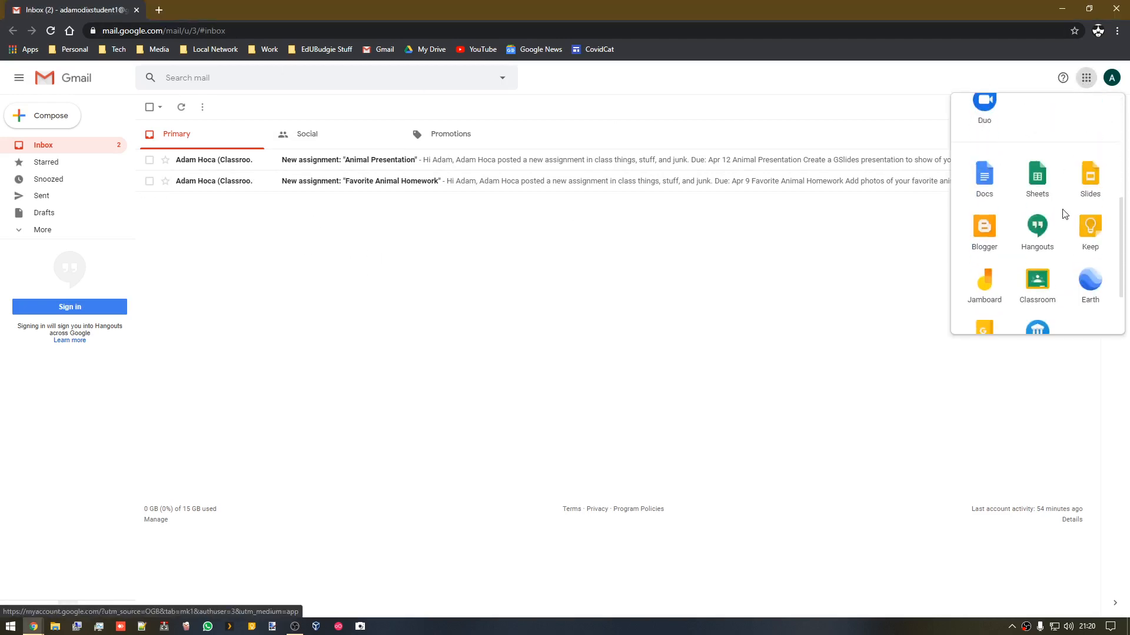
pyautogui.click(1037, 281)
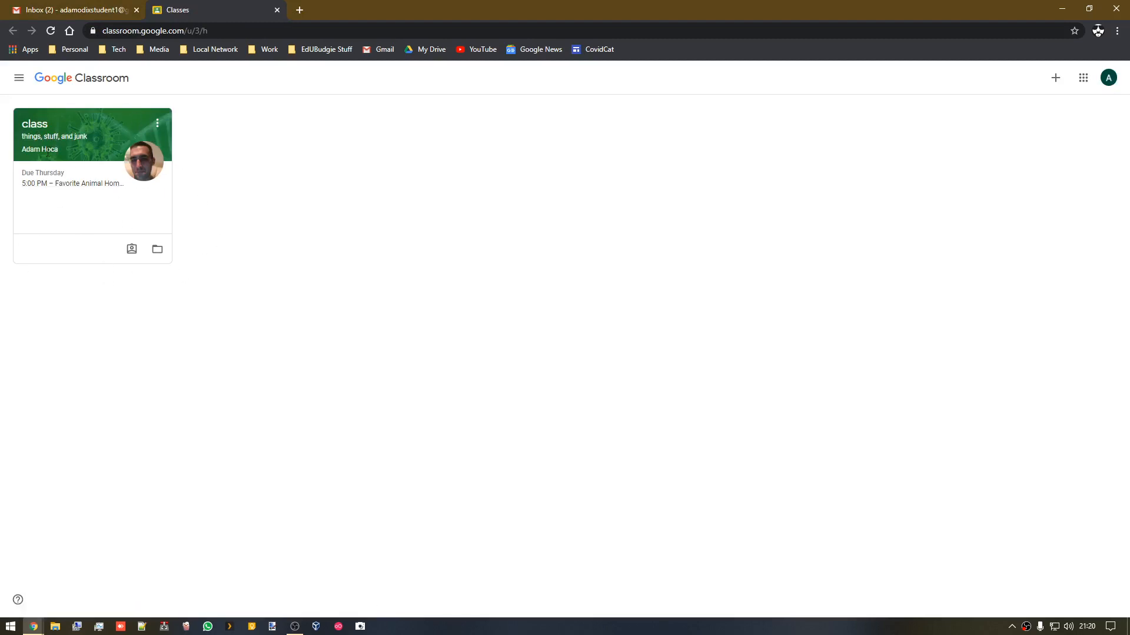
pyautogui.click(30, 141)
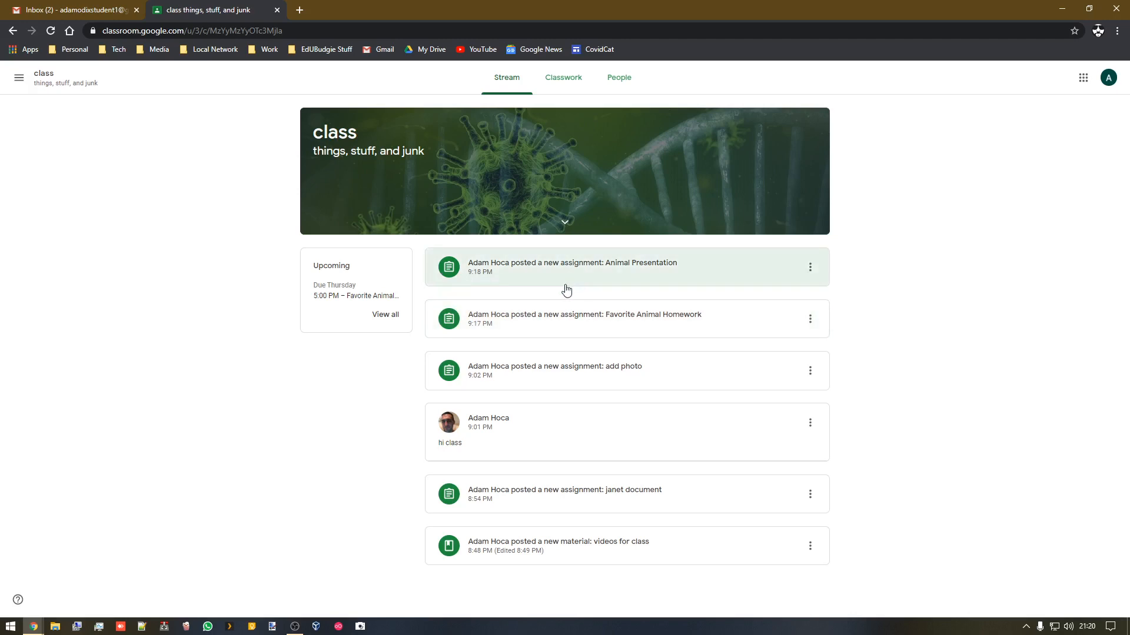
# Go back to Gmail and open the Favorite Animal Homework assignment from its notification e-mail.
pyautogui.click(50, 11)
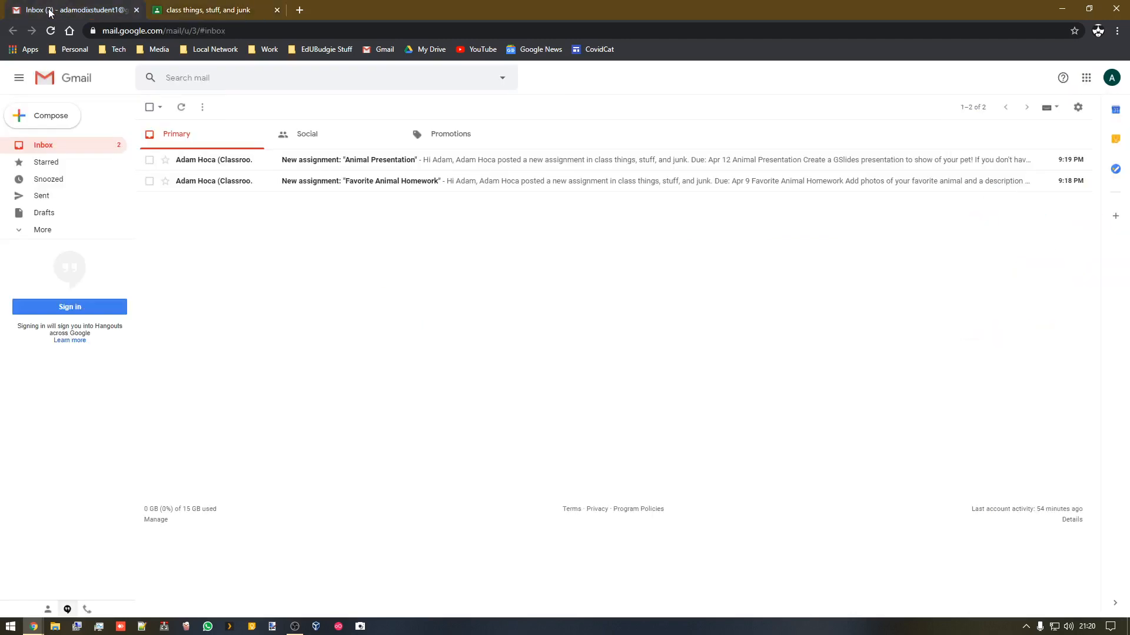
pyautogui.click(327, 181)
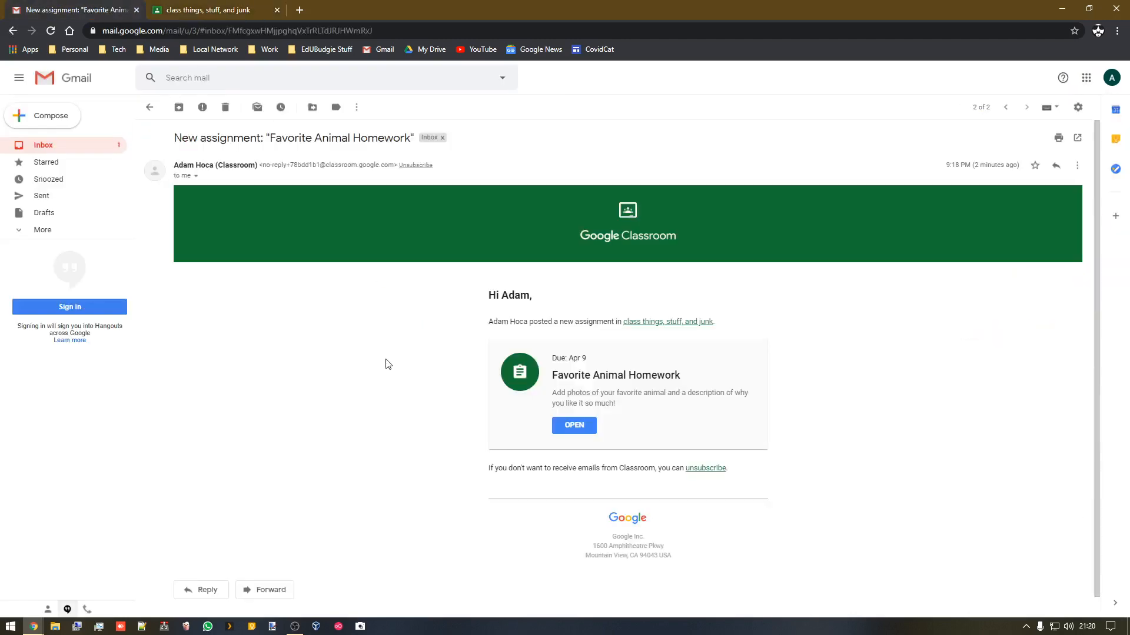
pyautogui.click(574, 426)
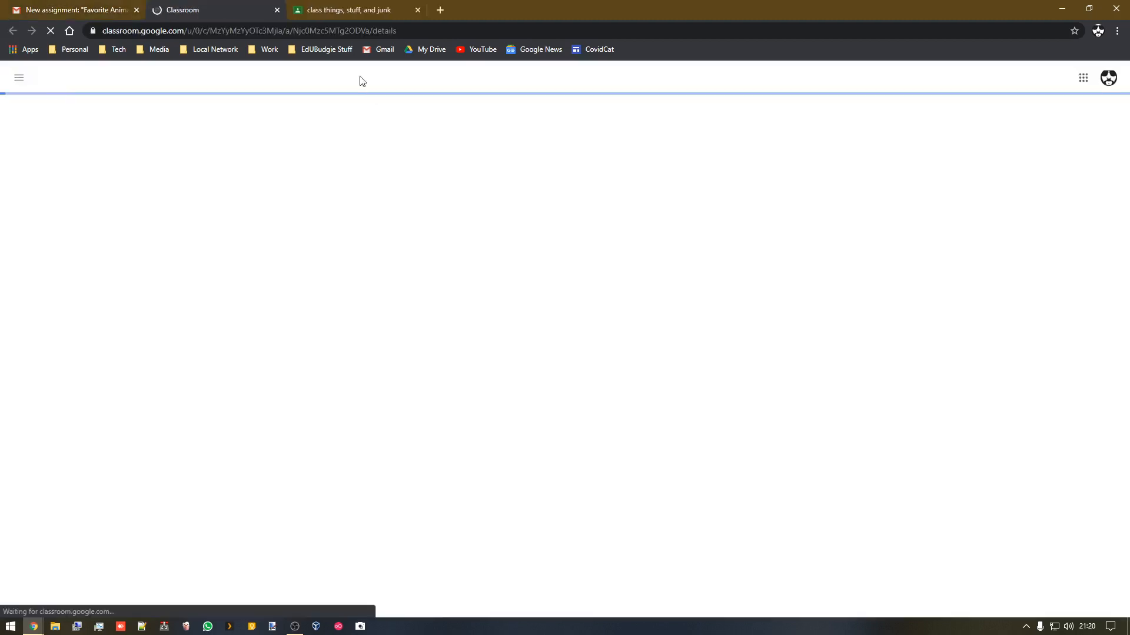
# Return to the already open class page and open Favorite Animal Homework from its stream.
pyautogui.click(361, 10)
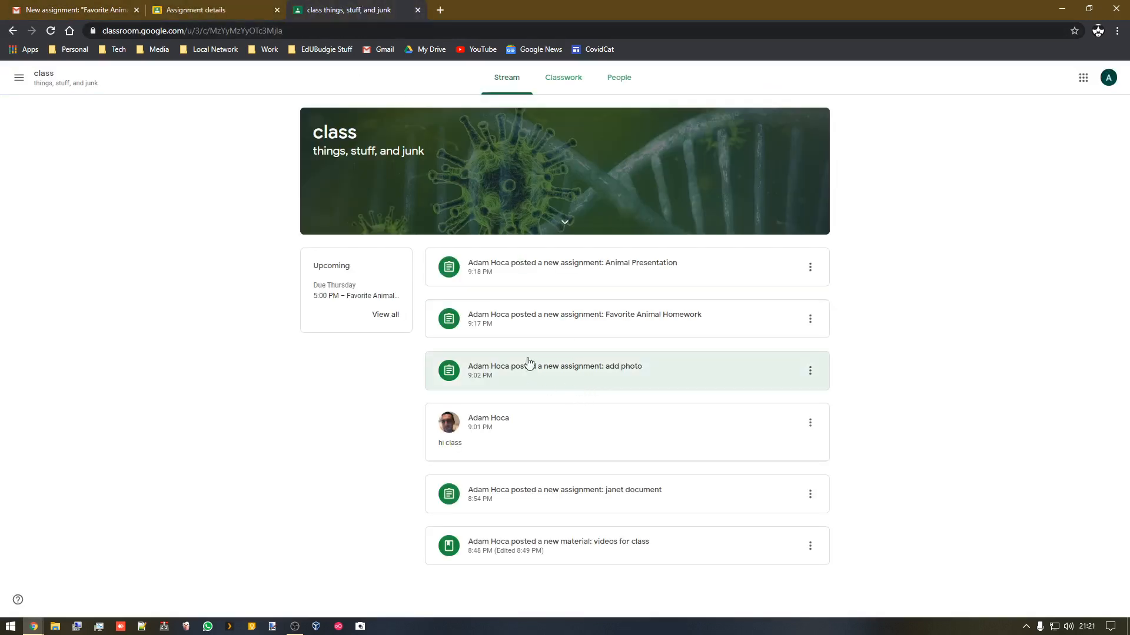
pyautogui.click(679, 326)
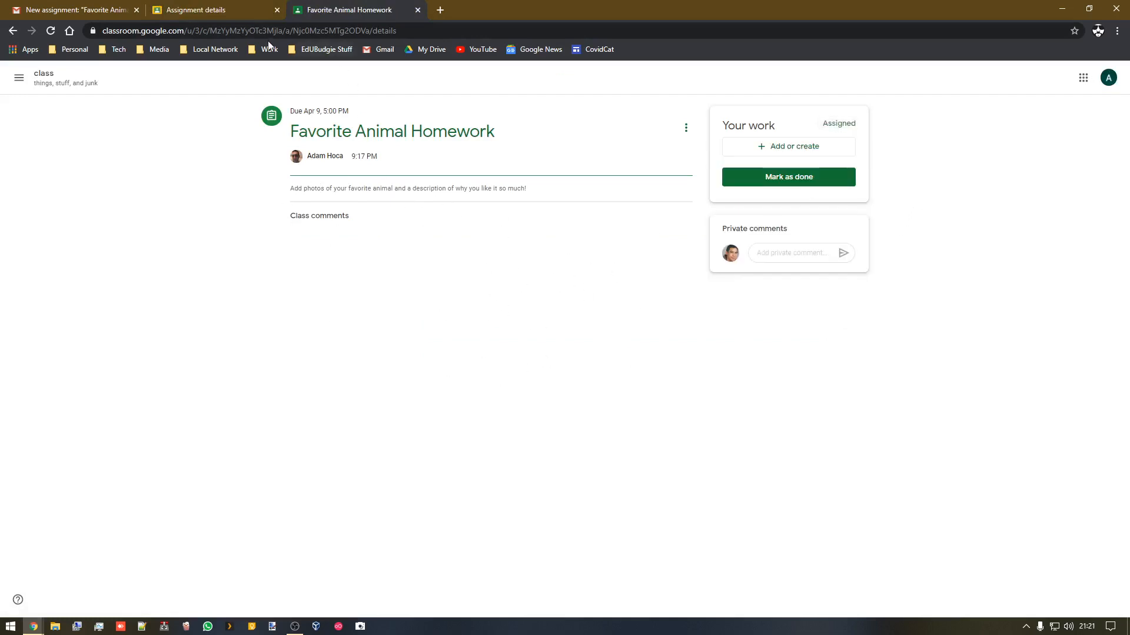
# Switch the e-mail-opened assignment page to the student account and close the page of the wrong account.
pyautogui.click(184, 8)
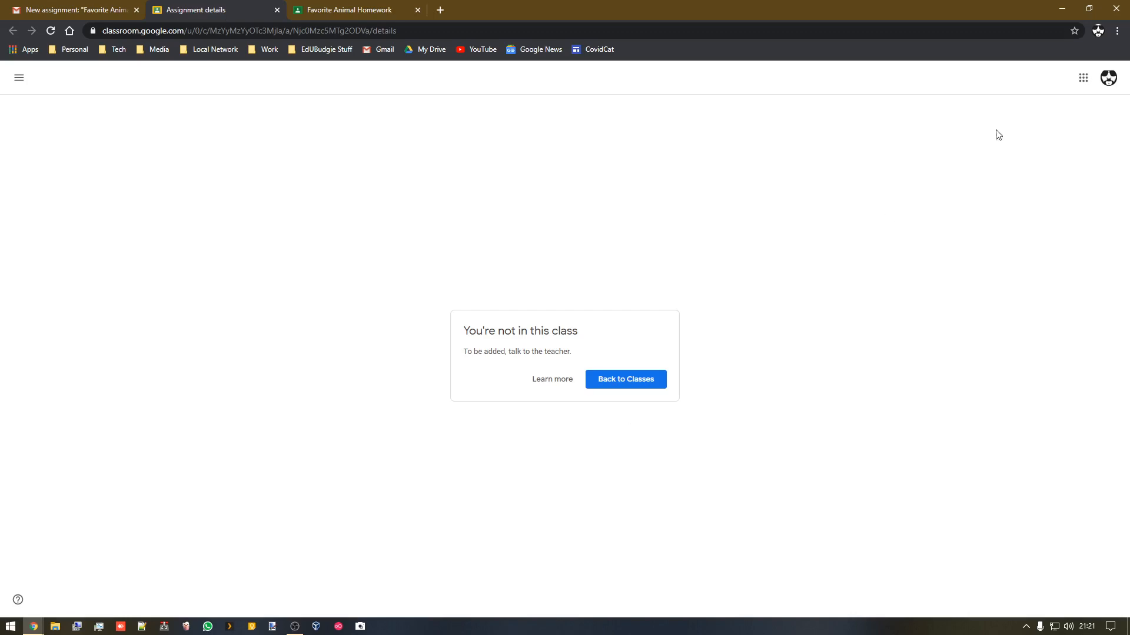
pyautogui.click(1106, 79)
pyautogui.click(1022, 297)
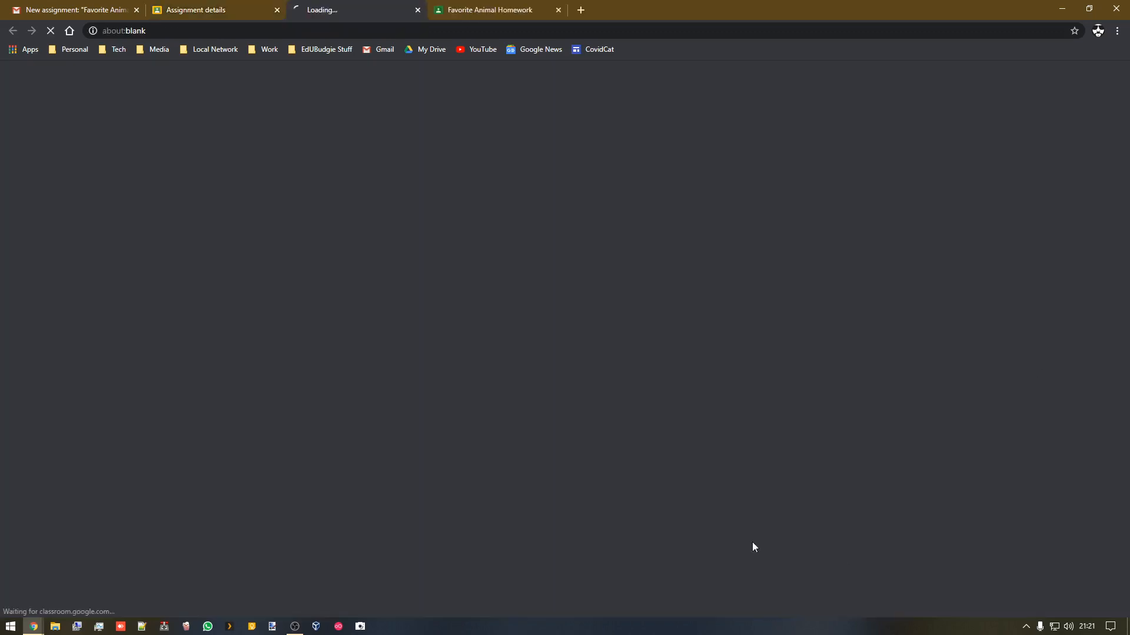
pyautogui.click(277, 10)
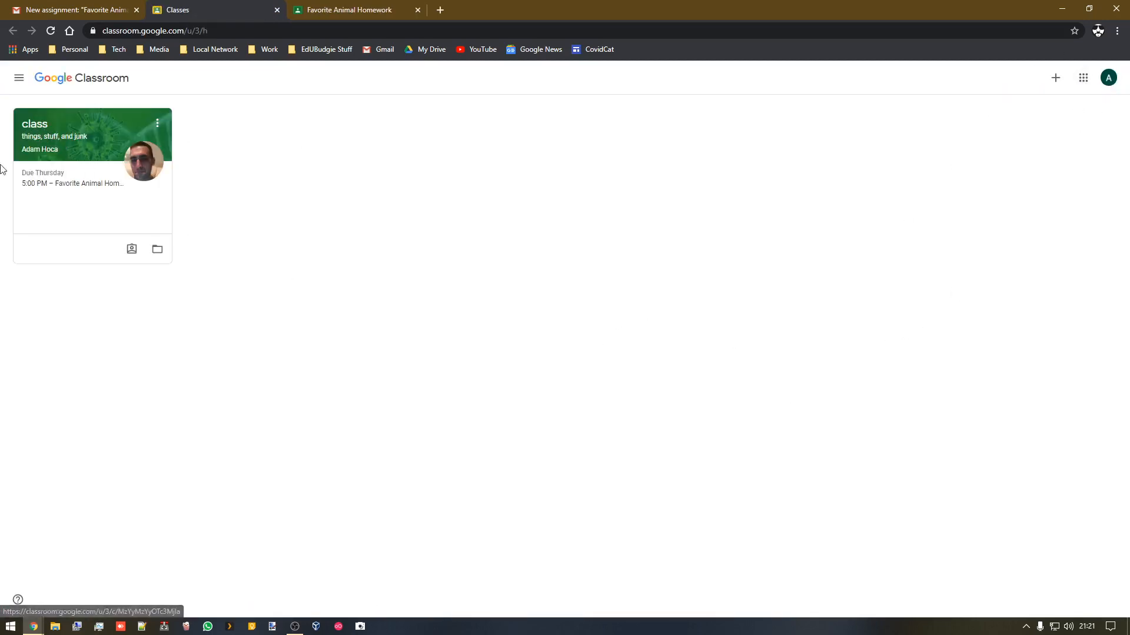
# Close the duplicate assignment page and open Favorite Animal Homework through the class's stream.
pyautogui.click(418, 10)
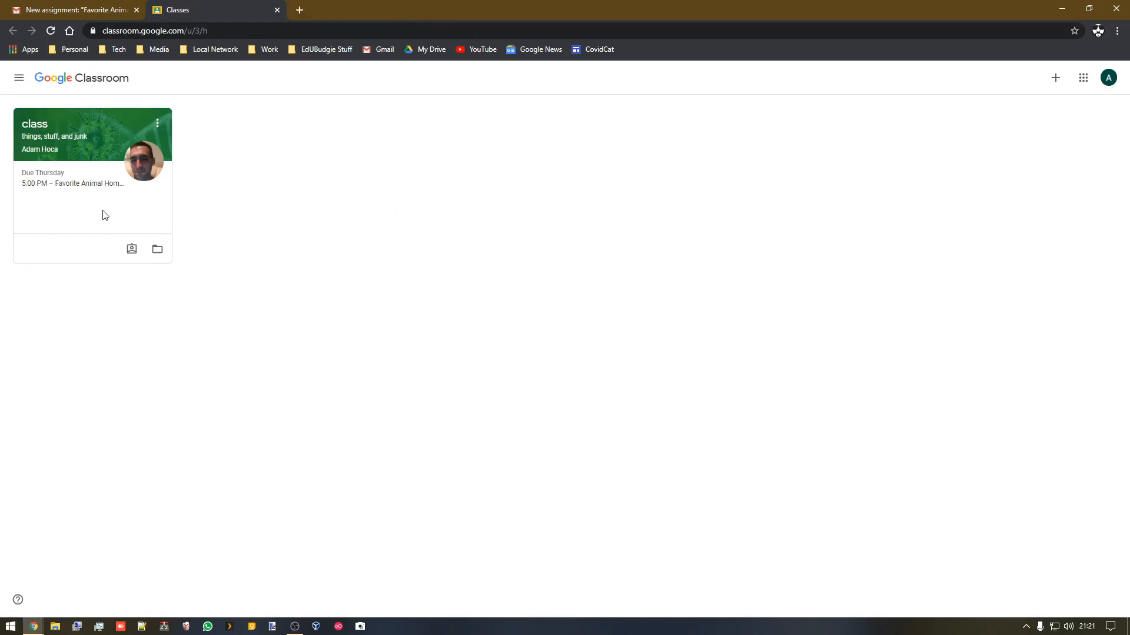
pyautogui.click(36, 137)
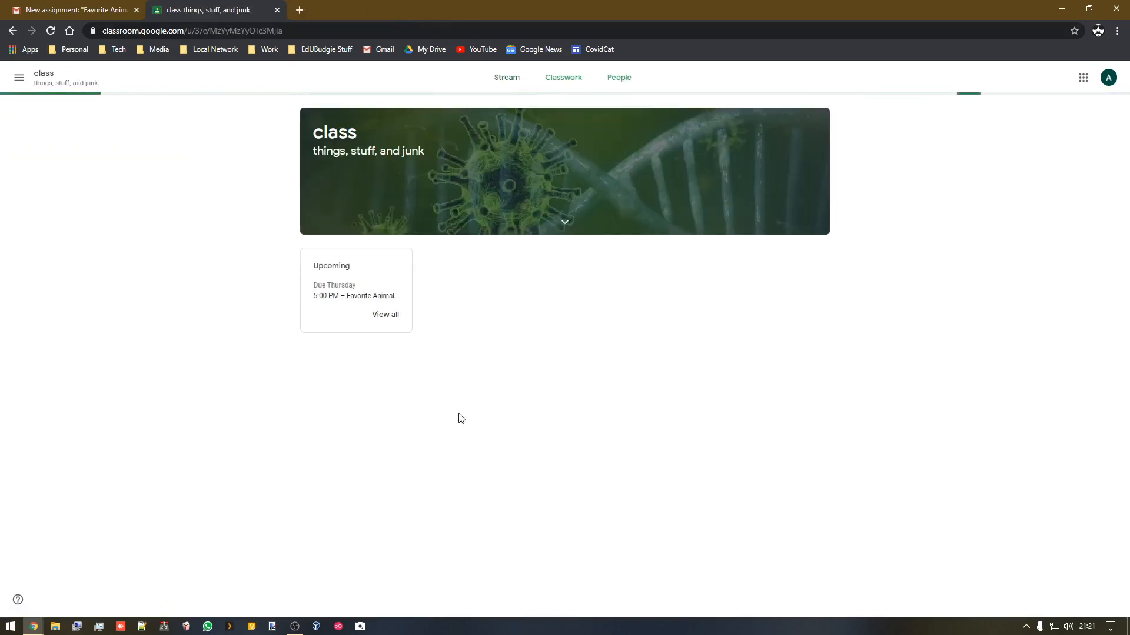
pyautogui.click(729, 323)
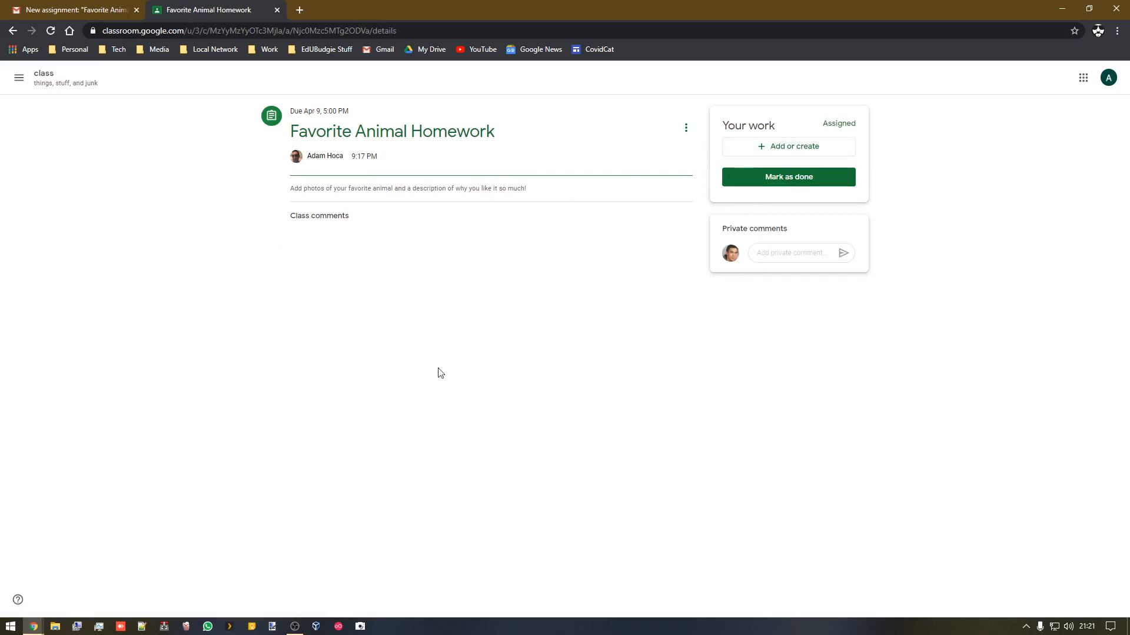
# Post the private comment "huh??? you ugly" on the Favorite Animal Homework assignment.
pyautogui.click(794, 251)
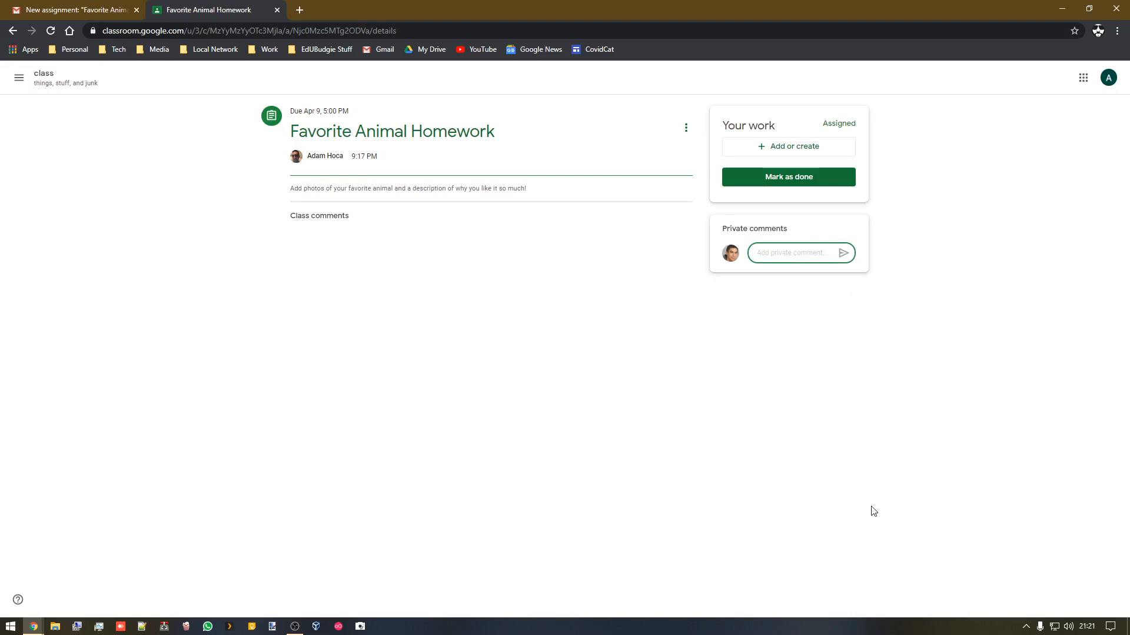
pyautogui.write('huh??? you ugly')
pyautogui.click(842, 253)
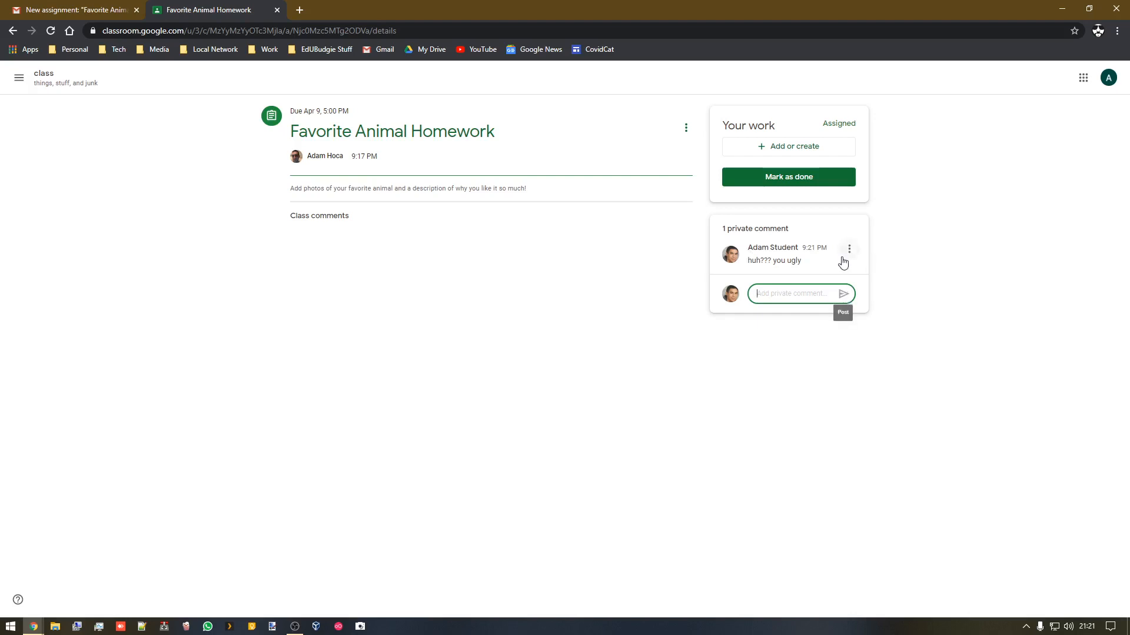
# Attach the desktop image 1080logo.png to the assignment work by uploading it as a file.
pyautogui.click(794, 152)
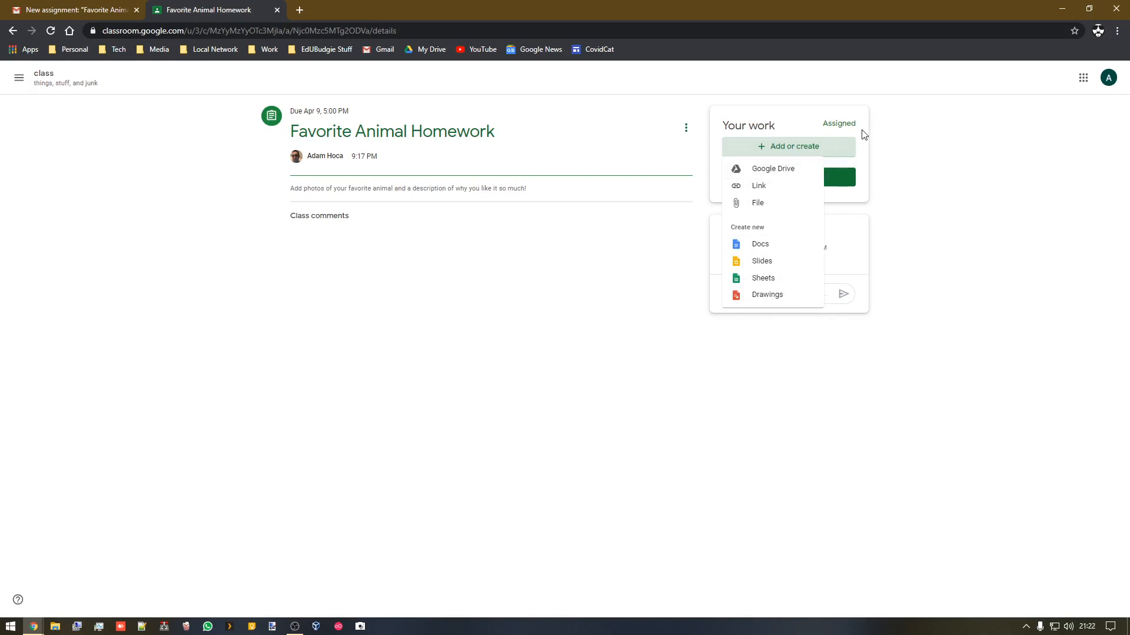
pyautogui.click(758, 203)
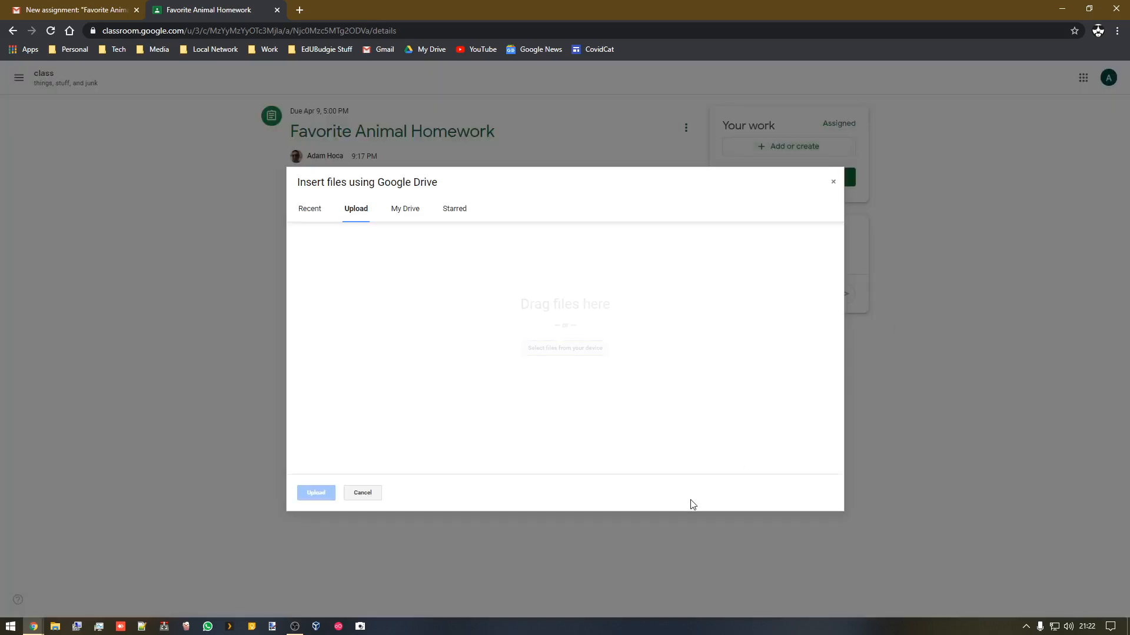
pyautogui.click(536, 352)
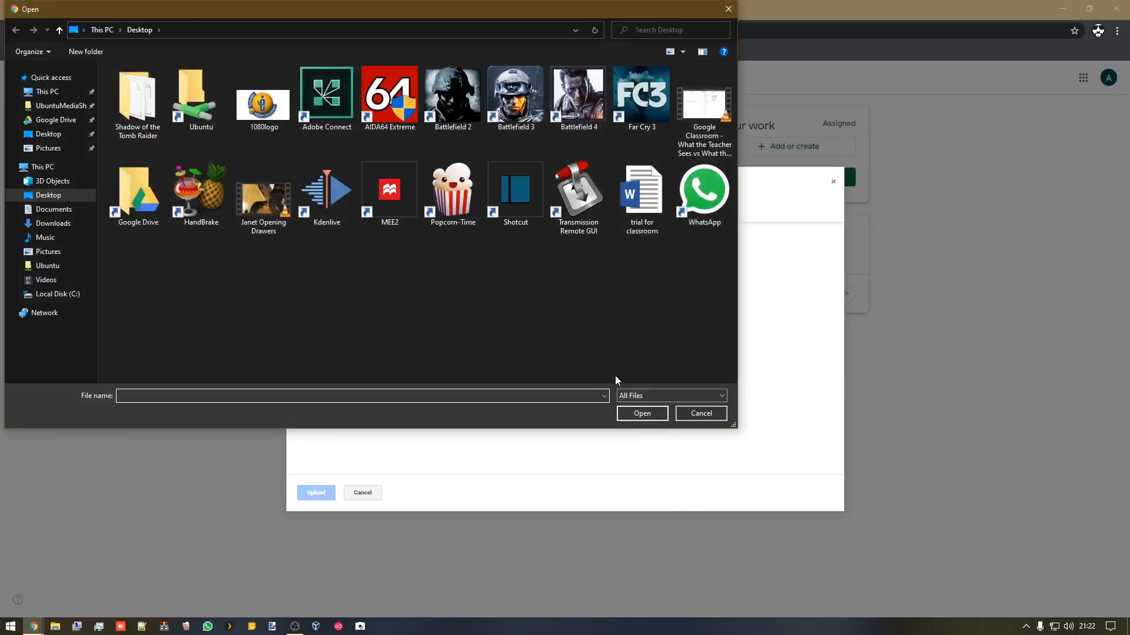
pyautogui.click(262, 125)
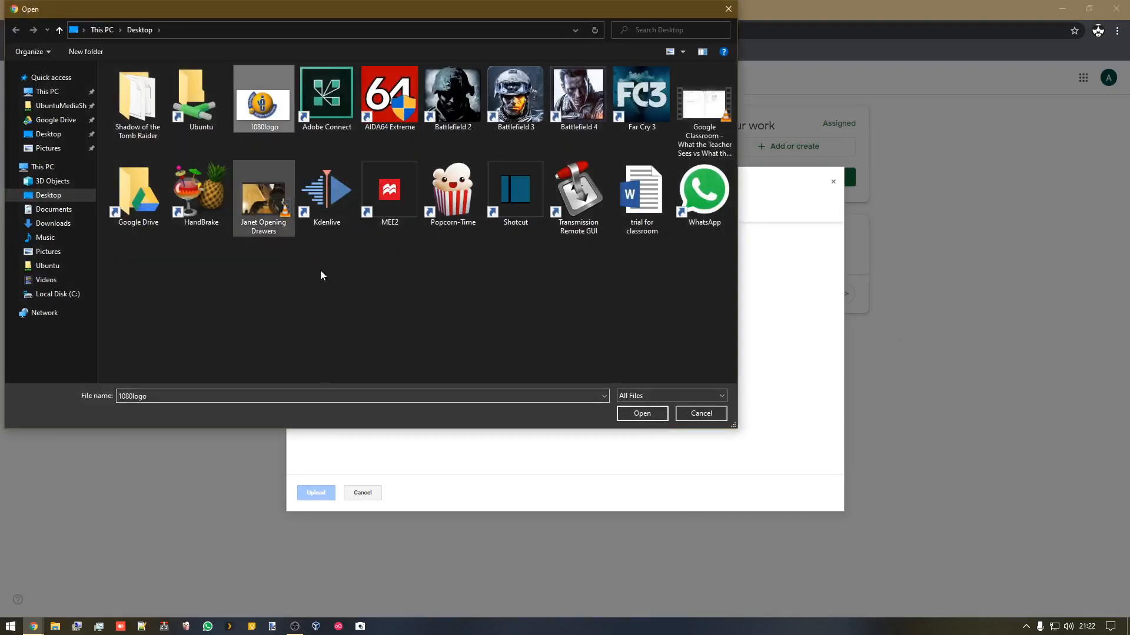
pyautogui.click(642, 414)
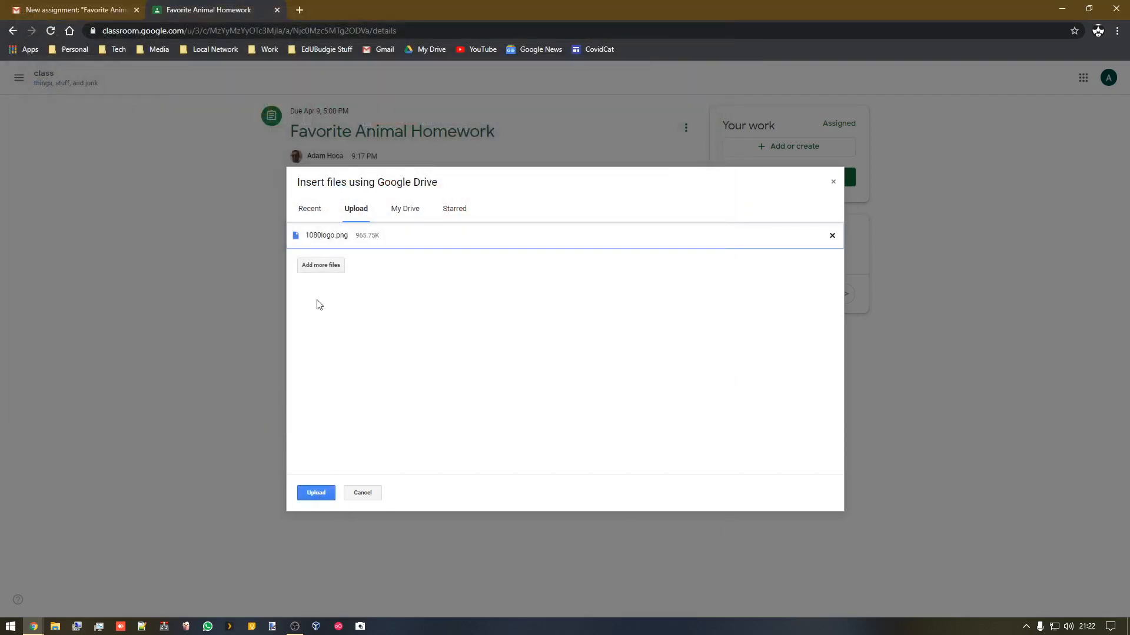
pyautogui.click(327, 496)
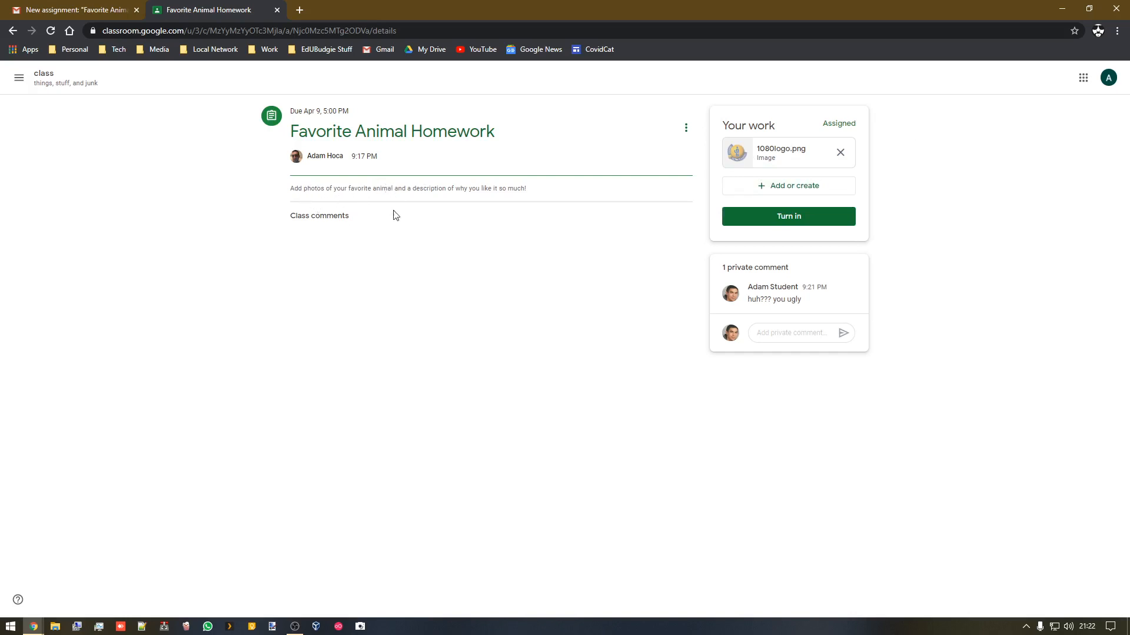
# Create a new Google Docs attachment containing "I like cats because my cat is the best." and close the document.
pyautogui.click(764, 191)
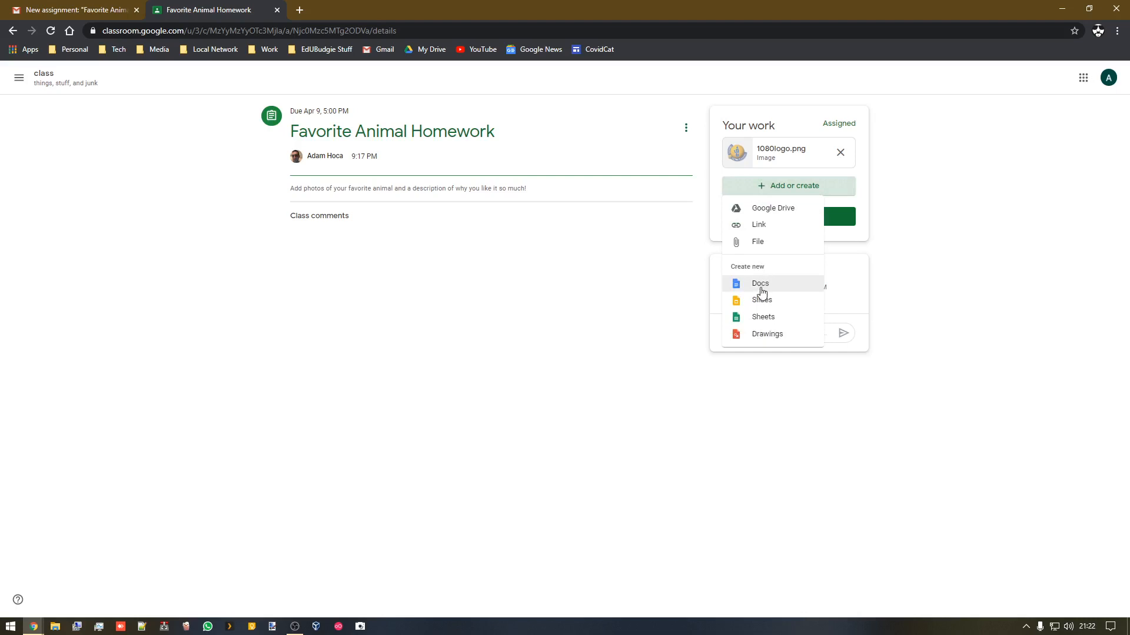
pyautogui.click(761, 285)
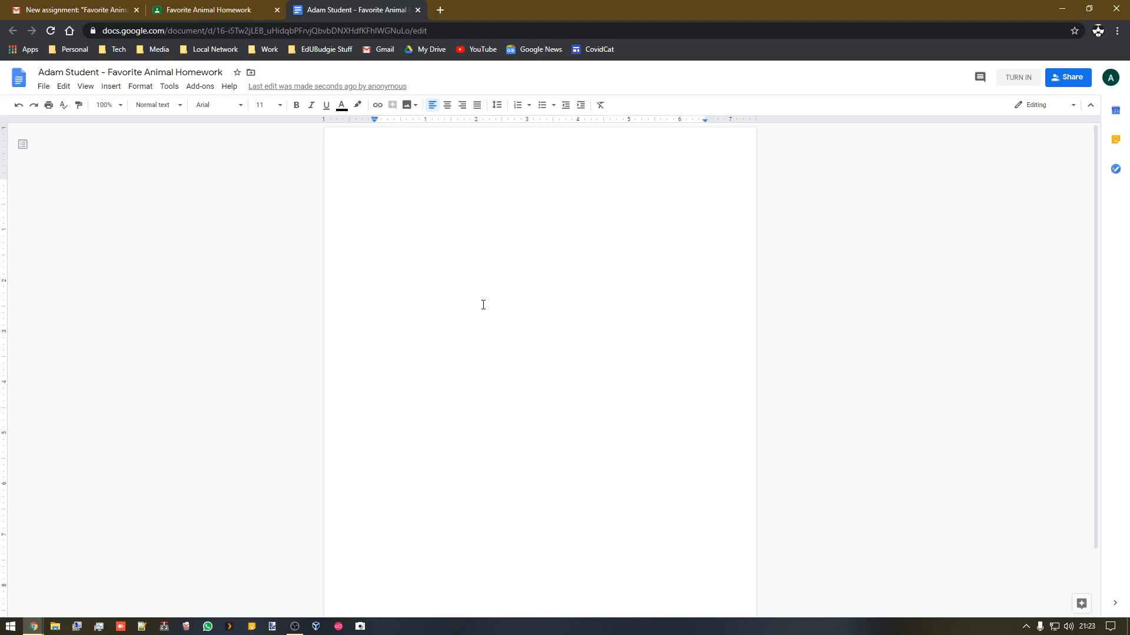
pyautogui.write('I')
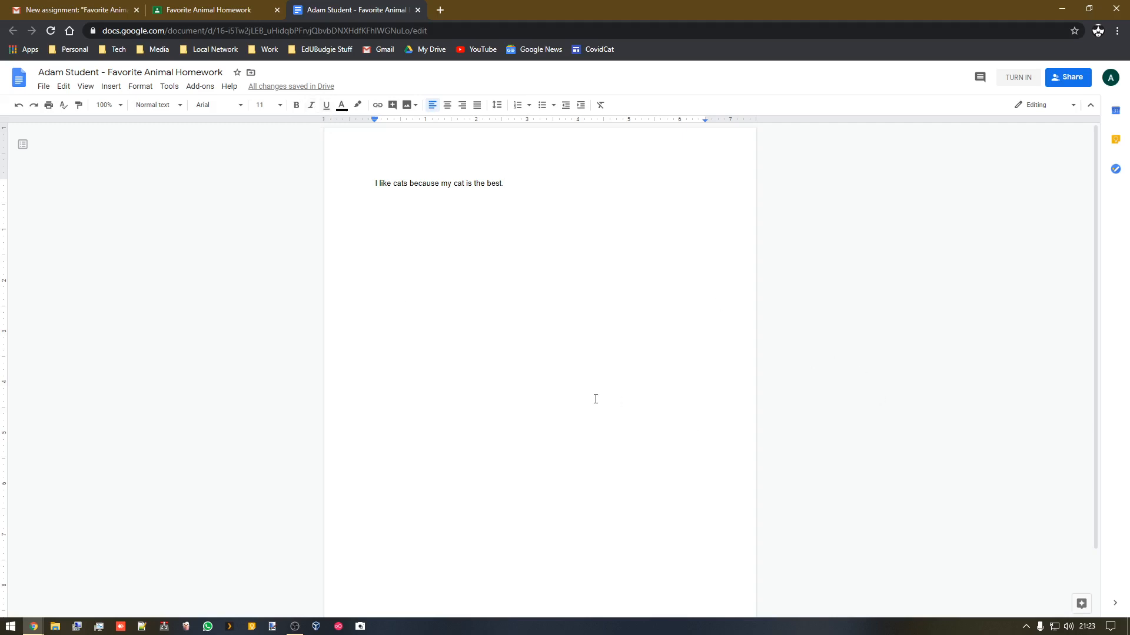
pyautogui.press('Return')
pyautogui.click(418, 10)
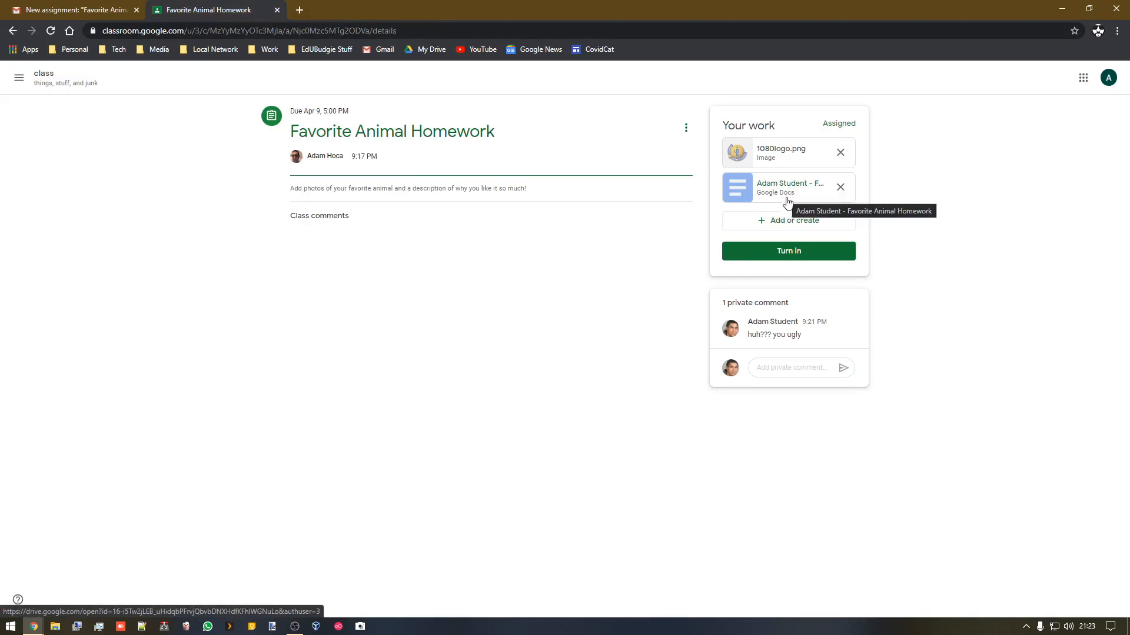
# Reopen the attached Google Docs document and add the line "Dogs are smelly." below the first sentence.
pyautogui.click(789, 201)
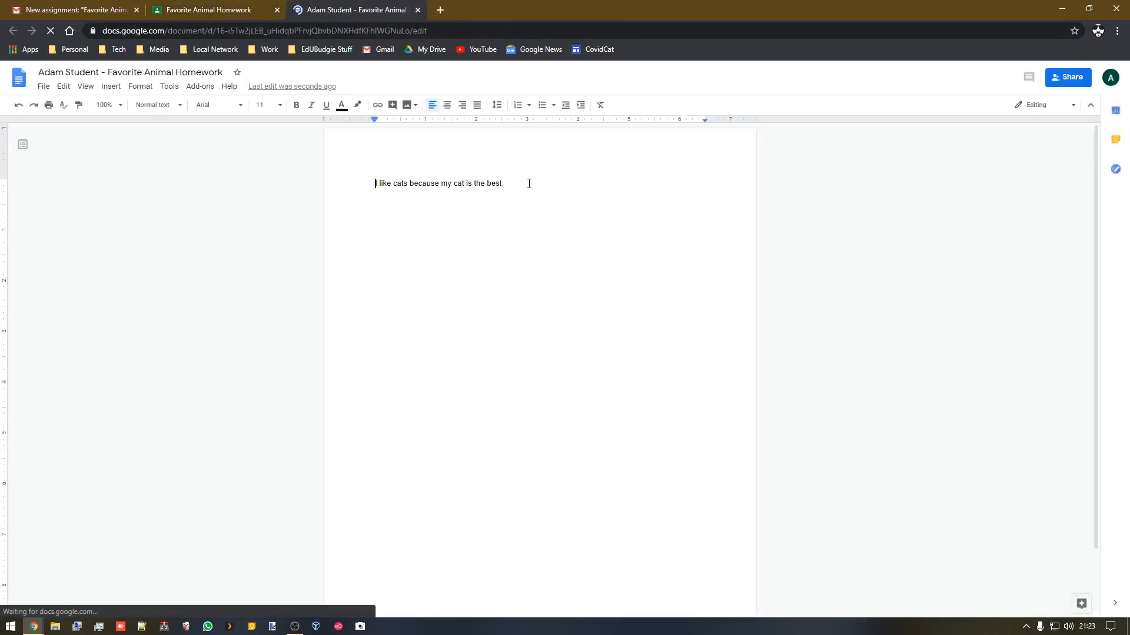
pyautogui.click(528, 184)
pyautogui.press('Return')
pyautogui.press('Return')
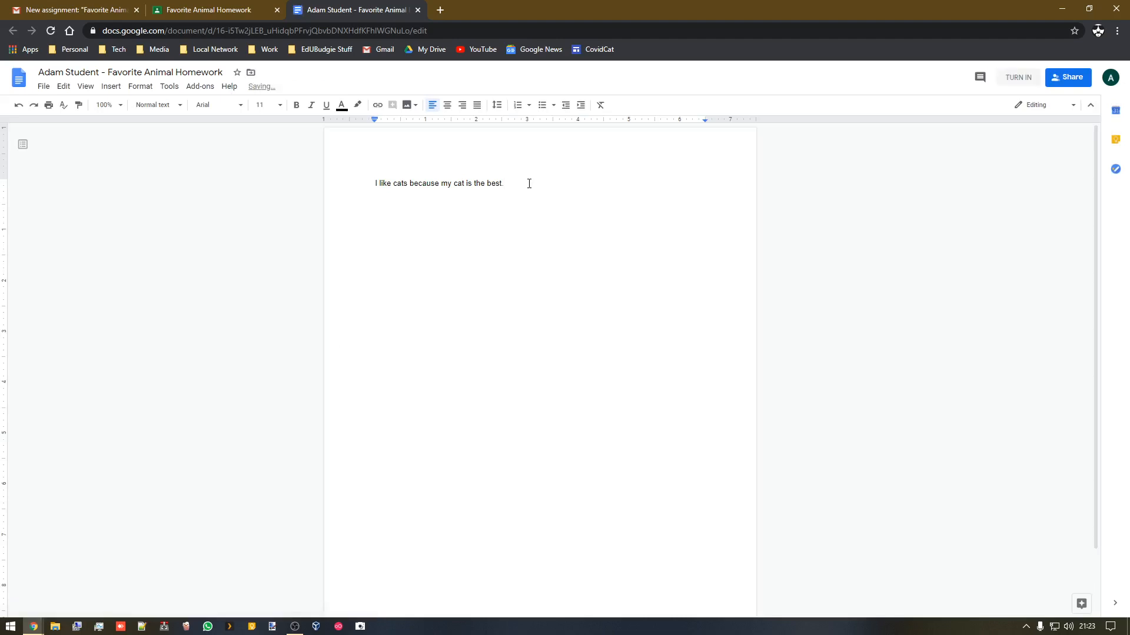
pyautogui.write('Dogs are smelly.')
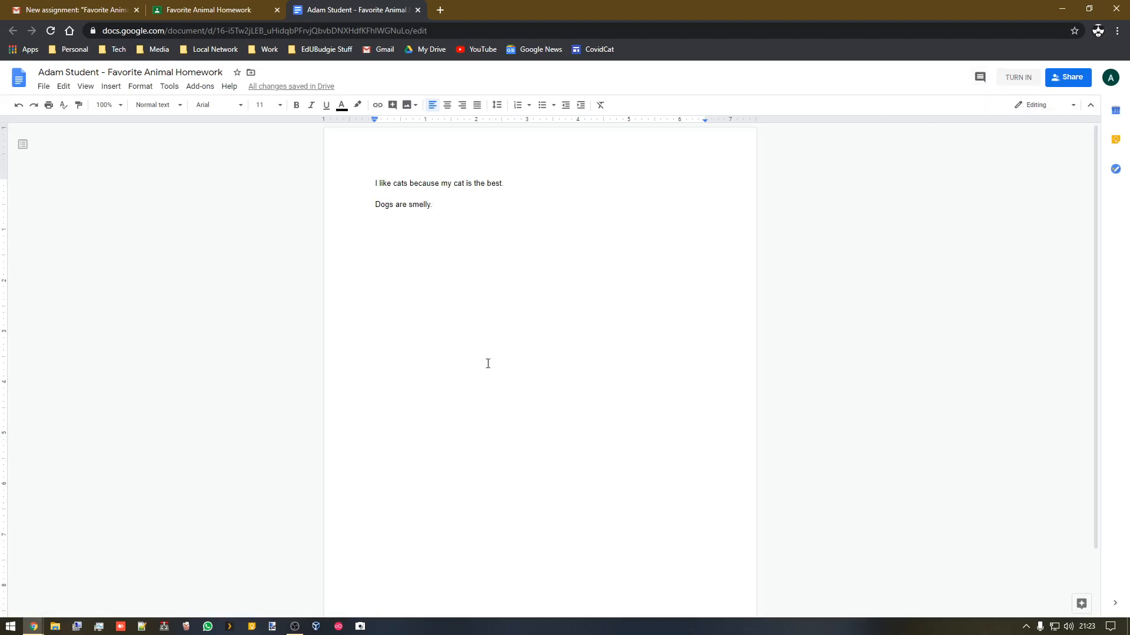
pyautogui.press('Return')
pyautogui.press('Return')
# Review who has access to the document in its detailed sharing settings, leaving them as they are.
pyautogui.click(1064, 77)
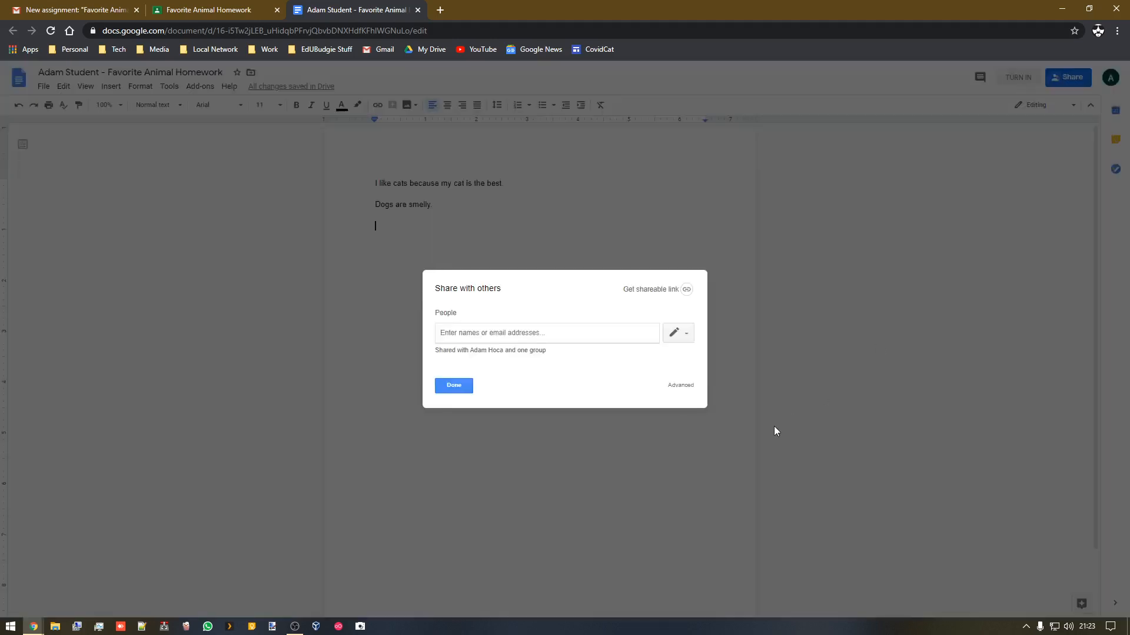
pyautogui.click(488, 351)
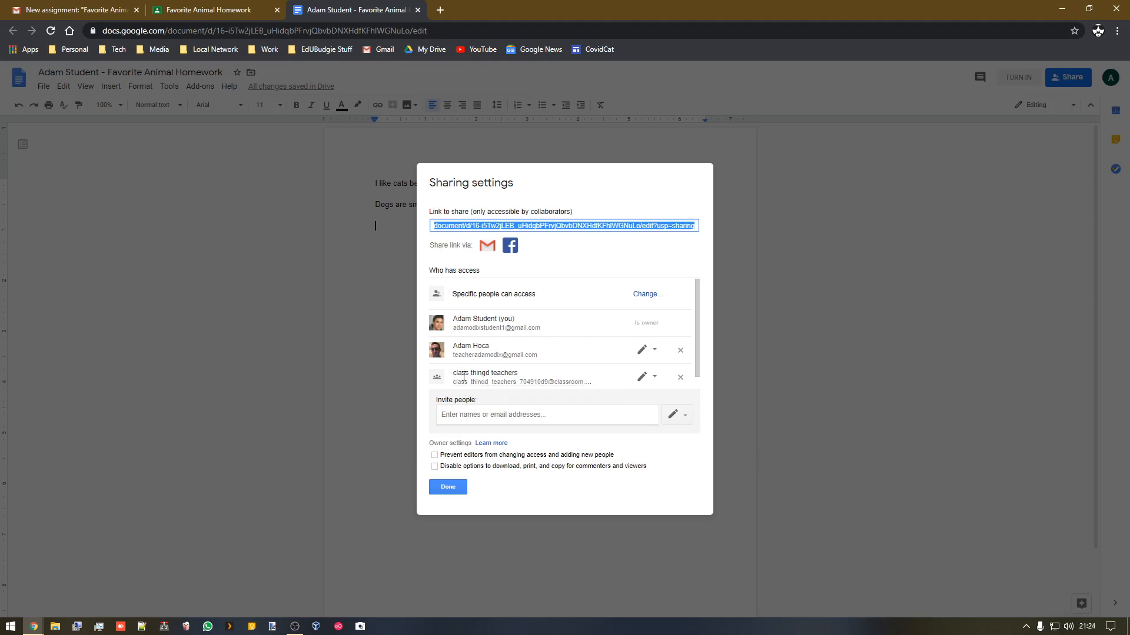
pyautogui.click(448, 489)
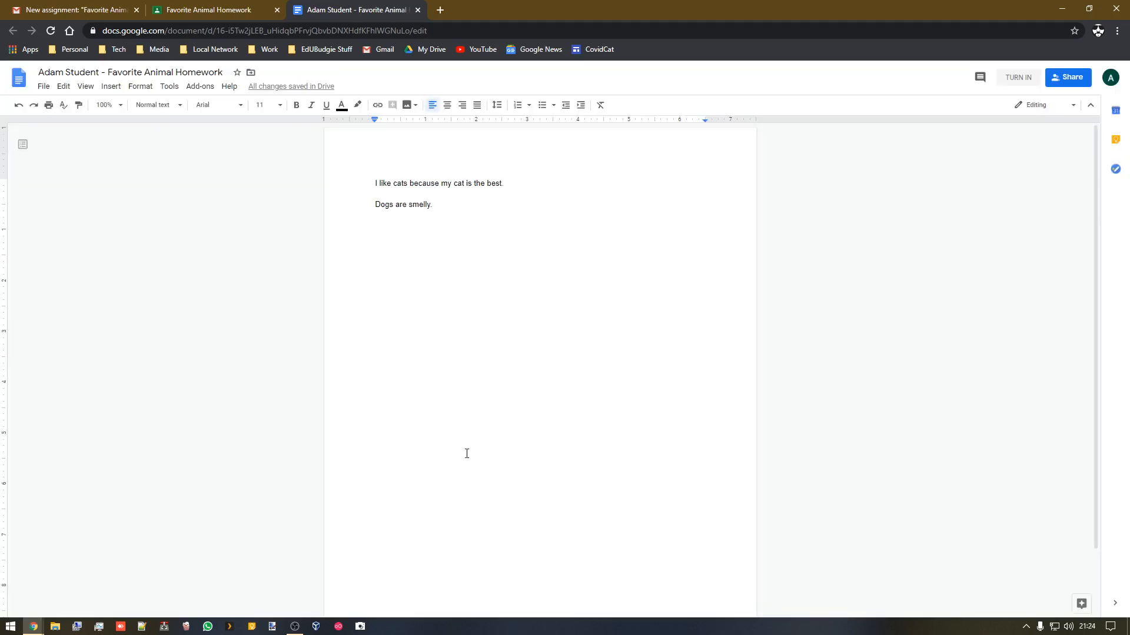
# Close the document and turn in the Favorite Animal Homework assignment with both attachments.
pyautogui.click(417, 10)
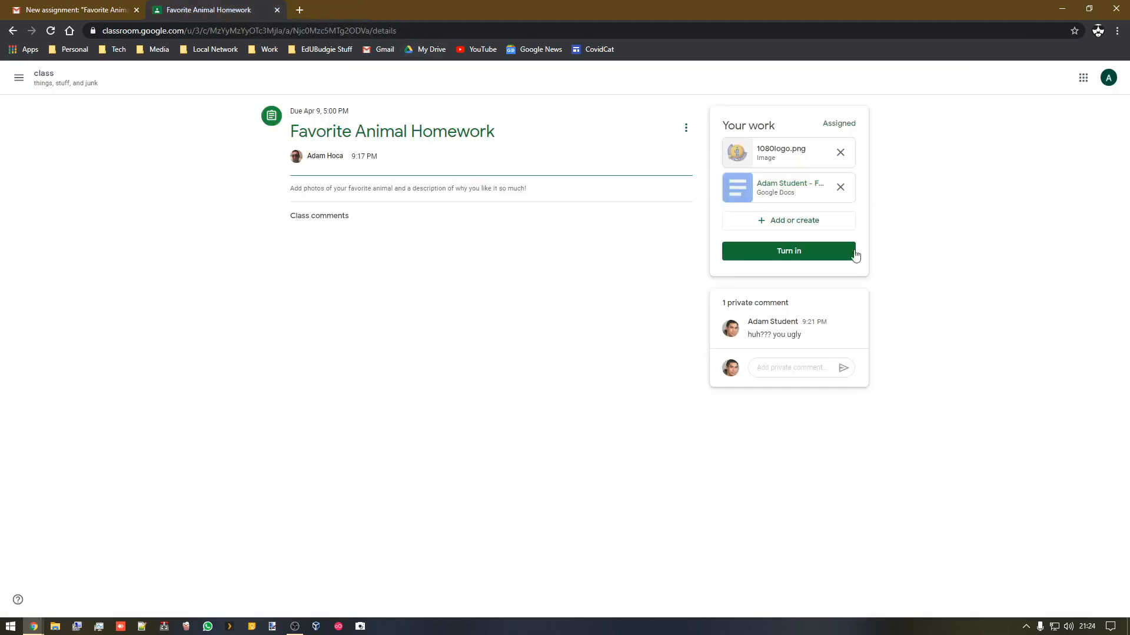
pyautogui.click(782, 252)
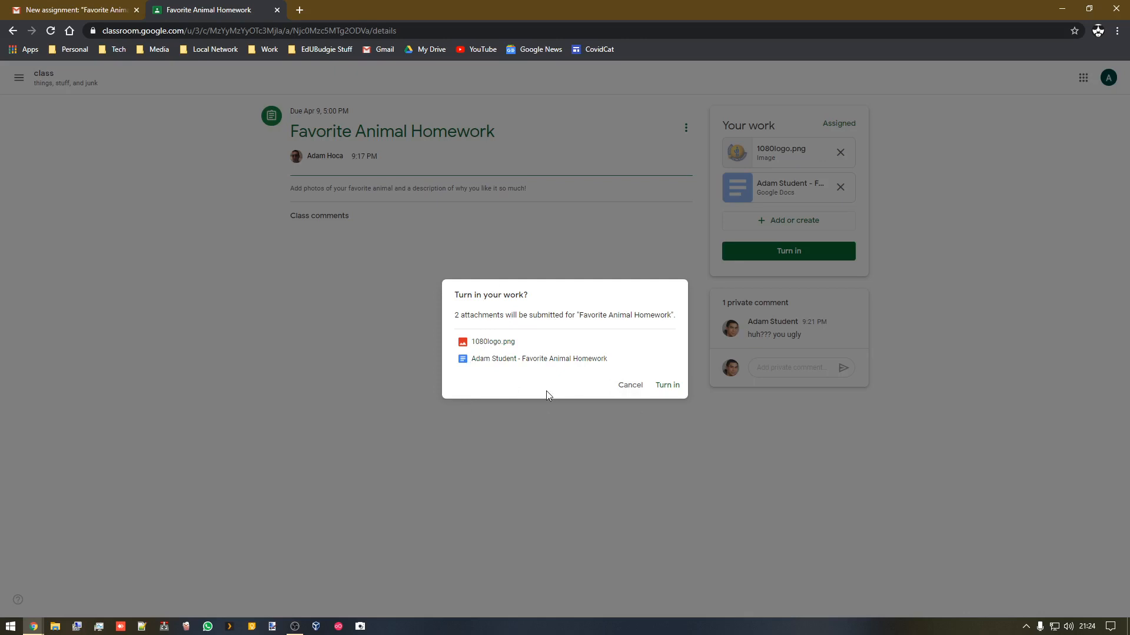
pyautogui.click(674, 386)
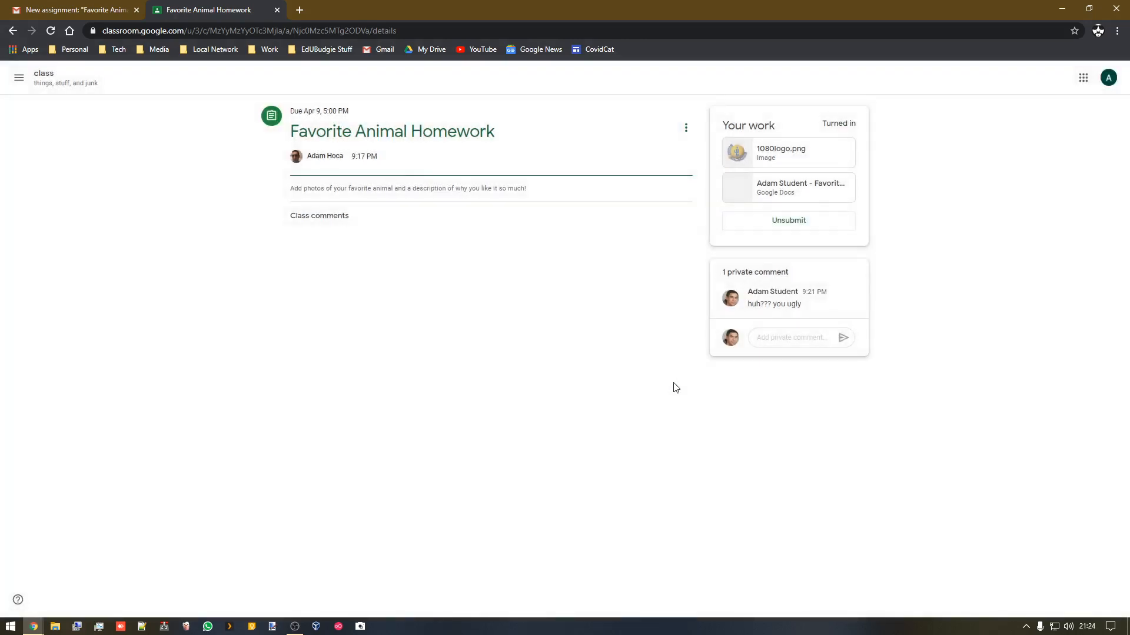
# Open the class's Google Calendar from its classwork page and view the details of the Animal Presentation entry on April 13.
pyautogui.click(42, 80)
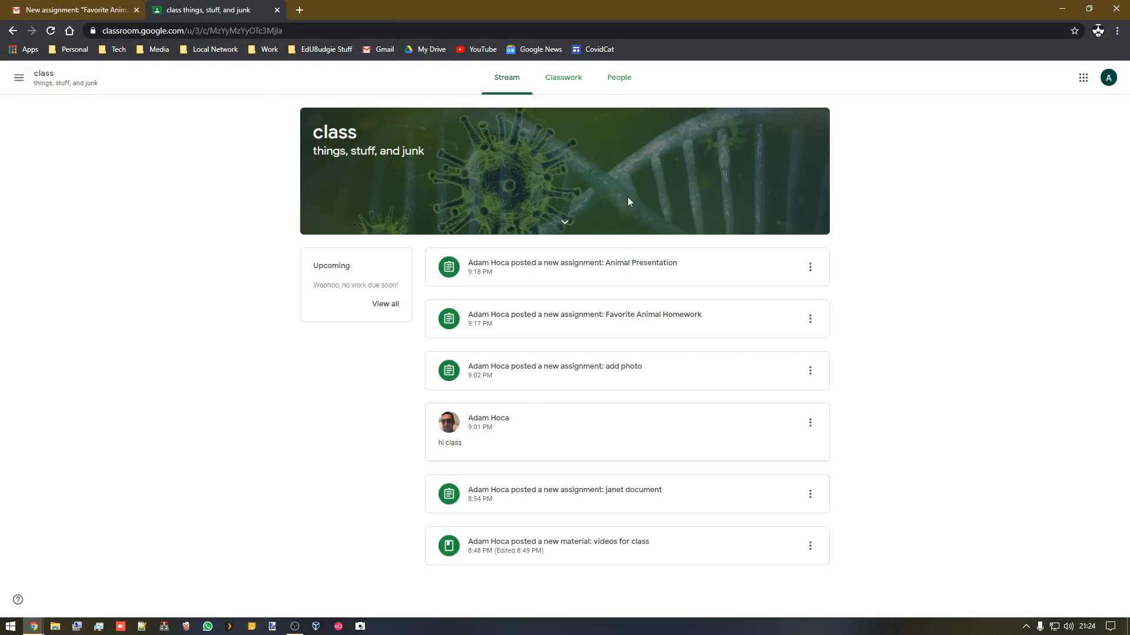
pyautogui.click(563, 78)
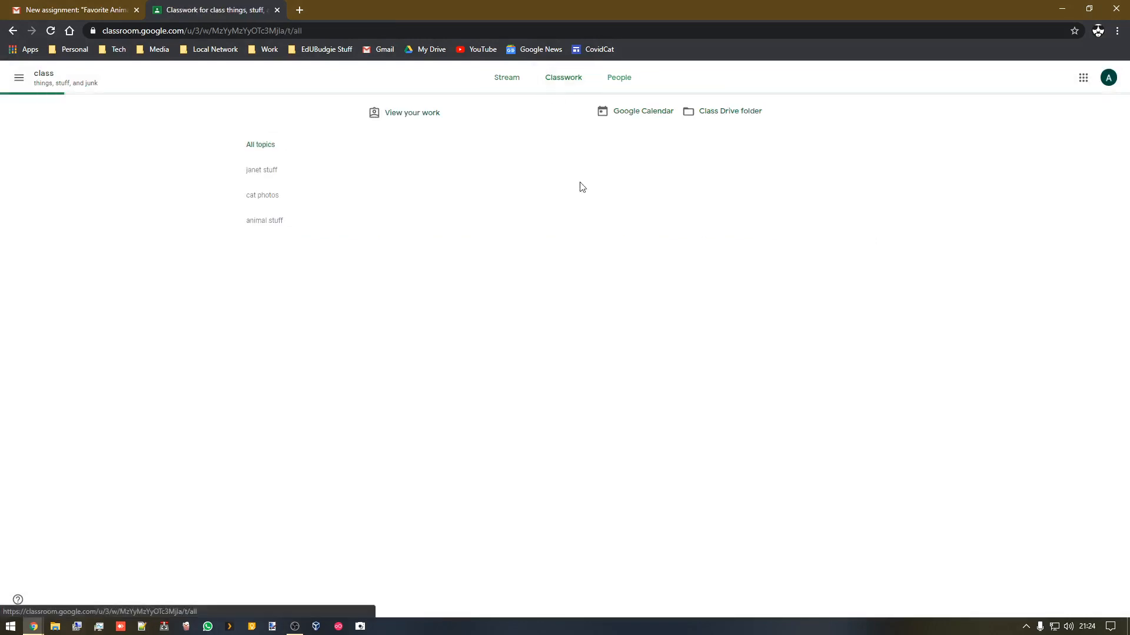
pyautogui.click(633, 114)
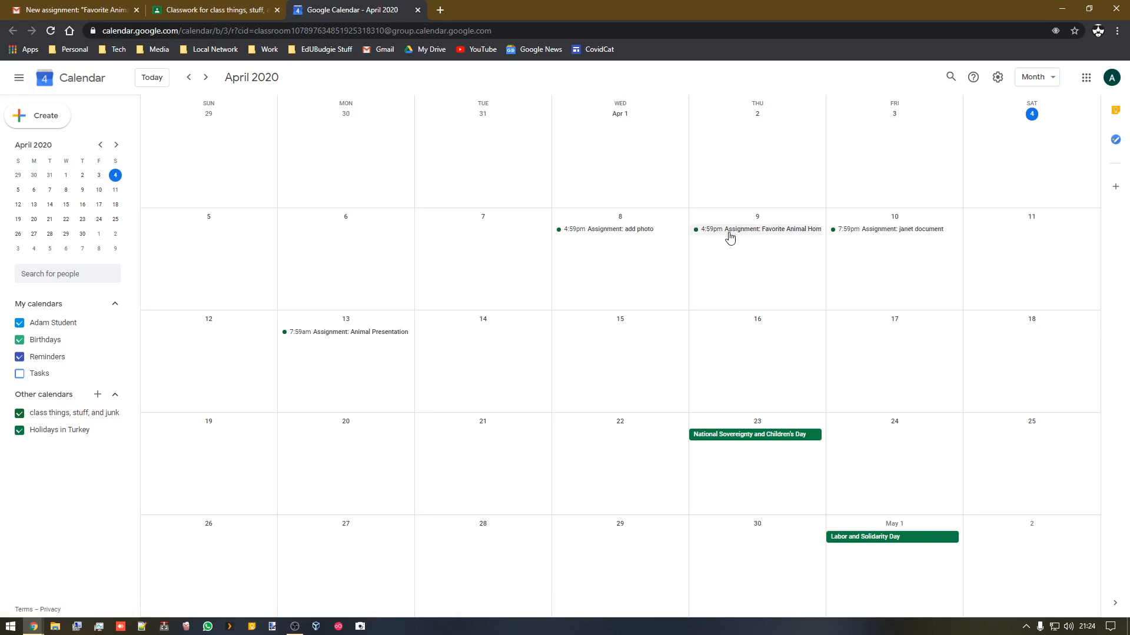
pyautogui.click(368, 333)
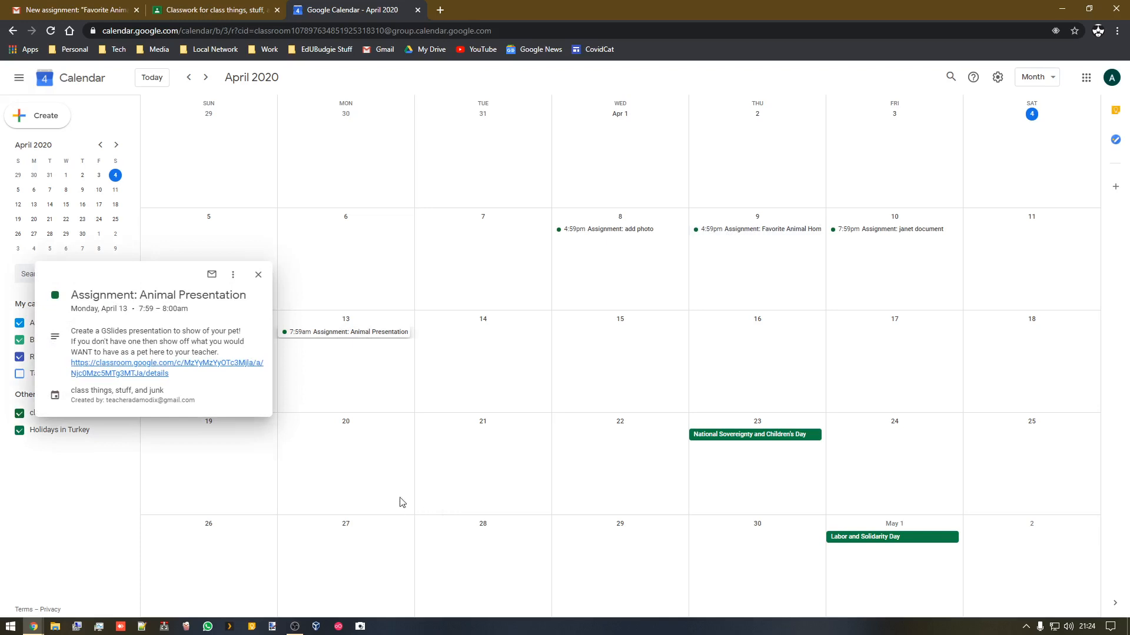
# Try to open the Animal Presentation assignment through its calendar link, switching to the student account, and return to the class's classwork page.
pyautogui.click(237, 368)
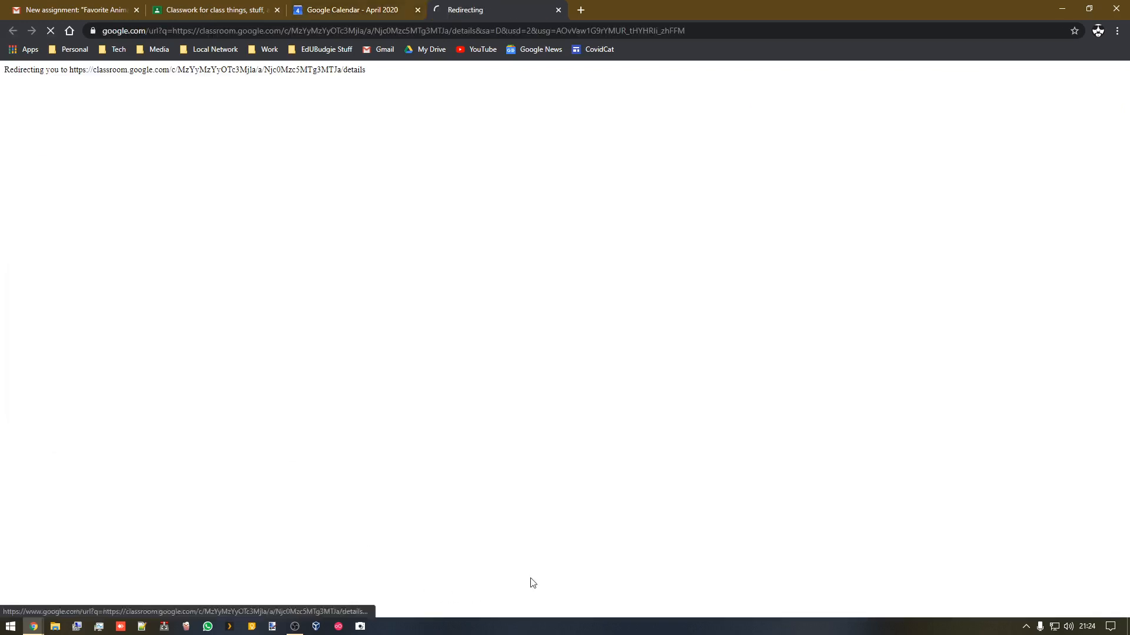
pyautogui.click(349, 13)
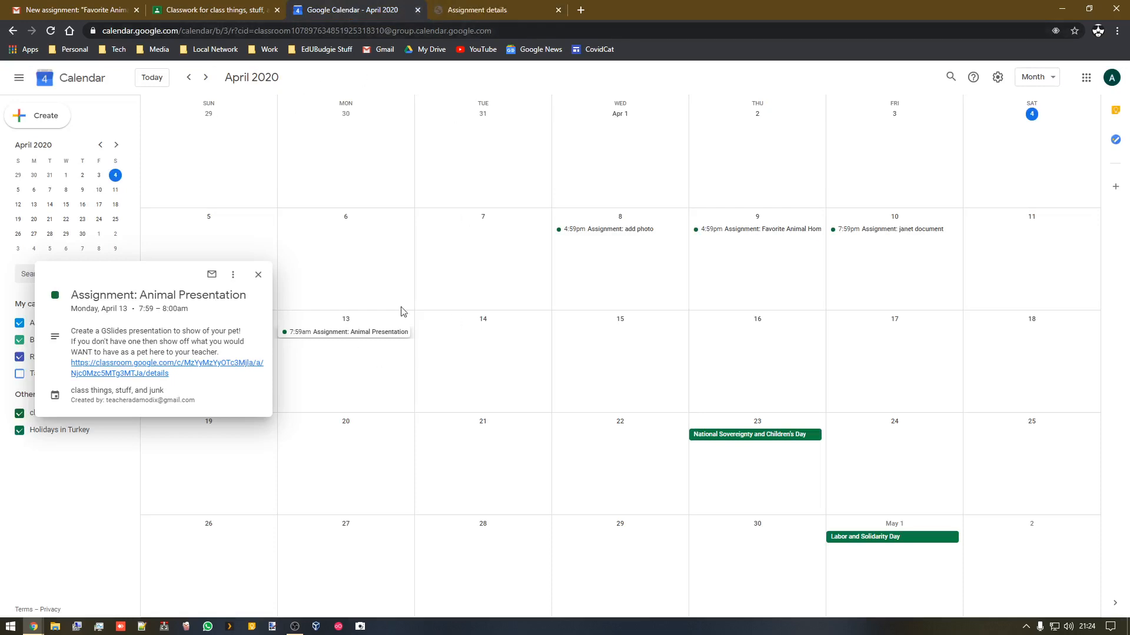
pyautogui.click(417, 10)
pyautogui.click(1110, 77)
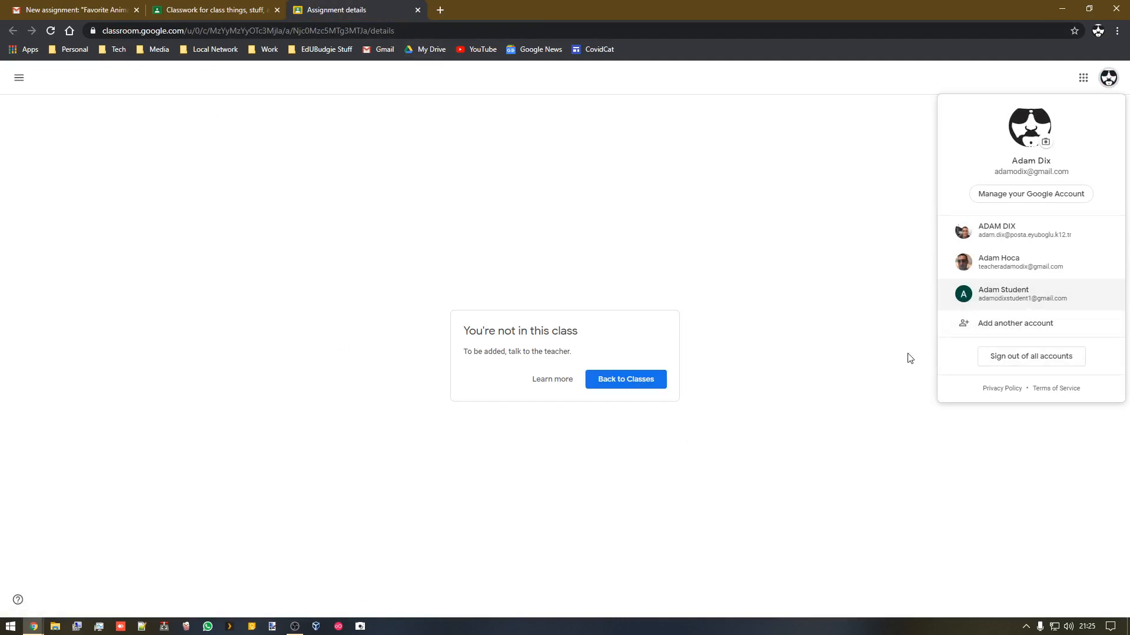
pyautogui.click(994, 296)
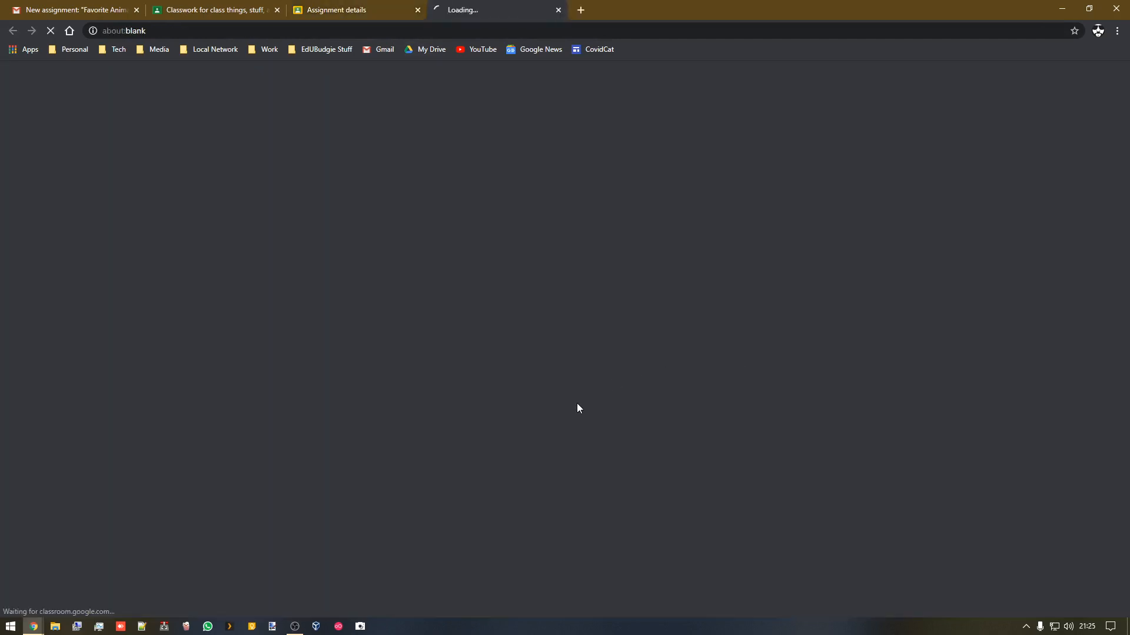
pyautogui.click(417, 10)
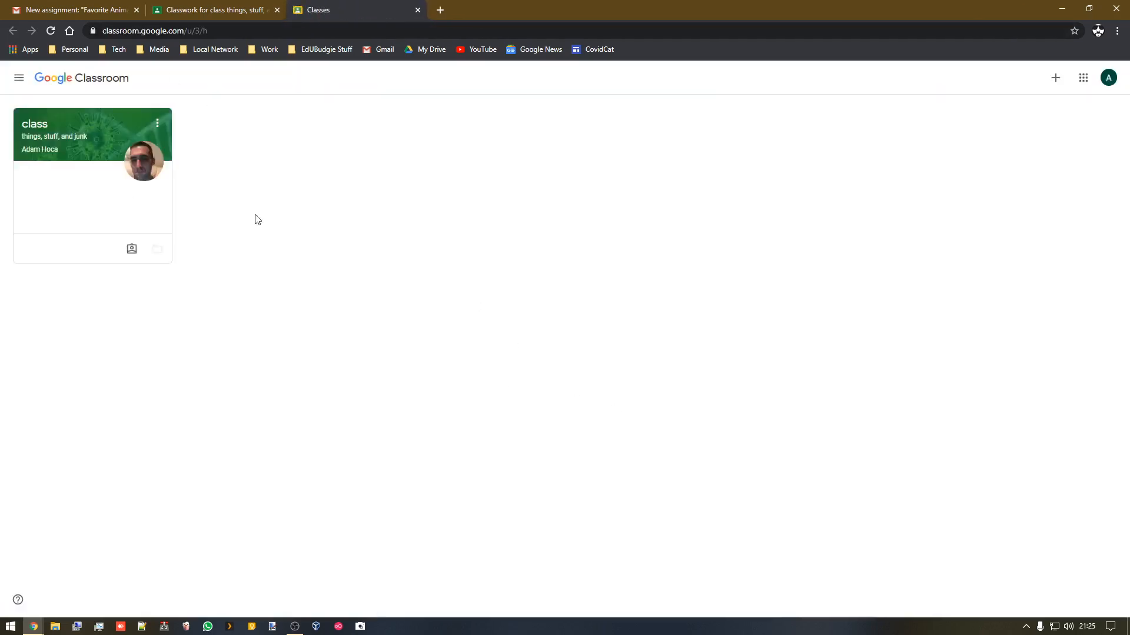
pyautogui.click(417, 10)
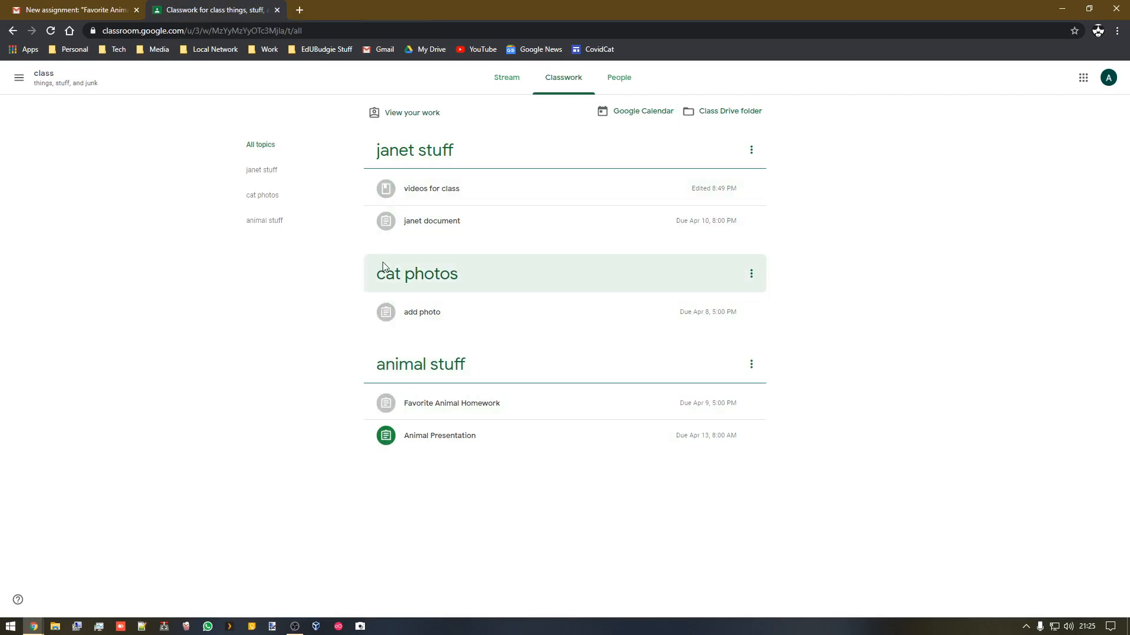
# Open the full details of the Animal Presentation assignment under the animal stuff topic.
pyautogui.click(450, 447)
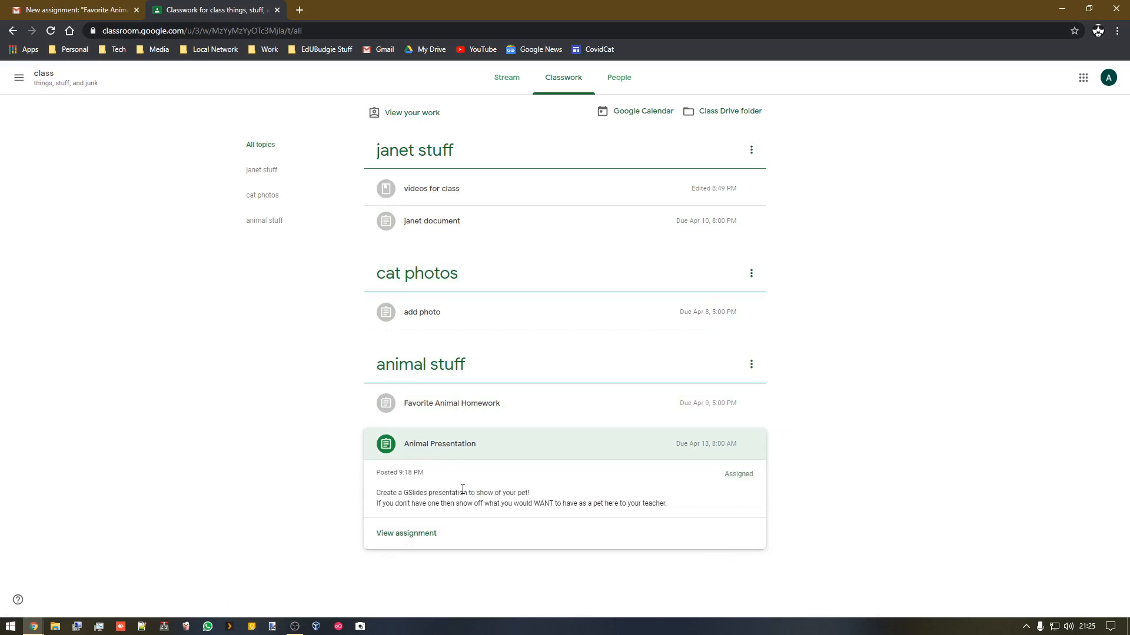
pyautogui.click(405, 535)
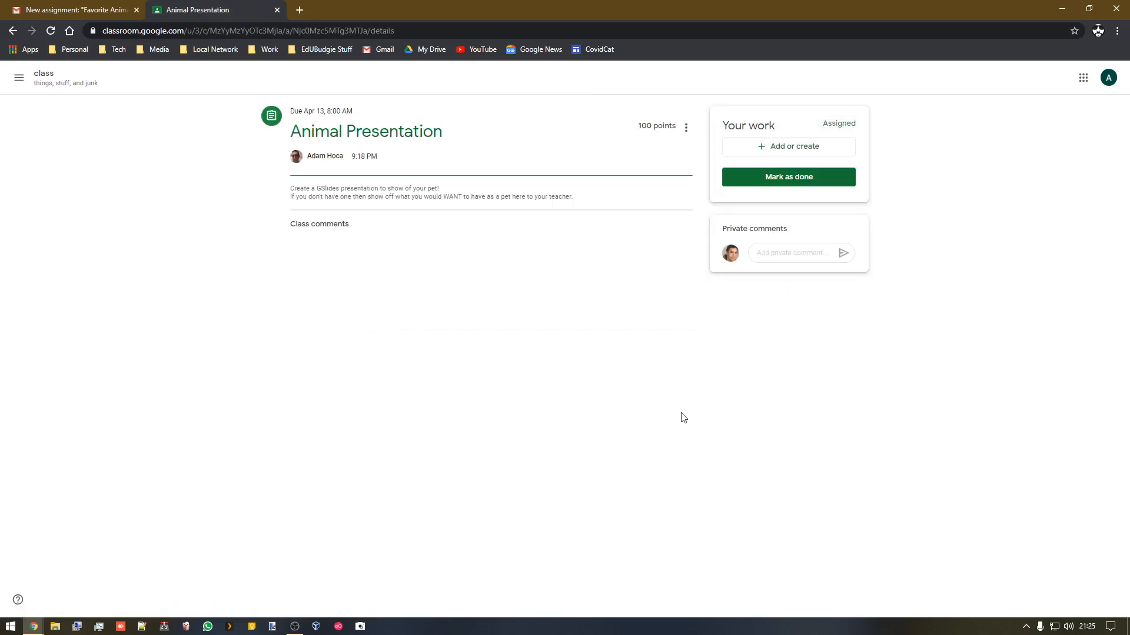
# Look through the device's Google Drive folder, My Drive and recent files as attachment sources, and cancel without adding a file.
pyautogui.click(755, 148)
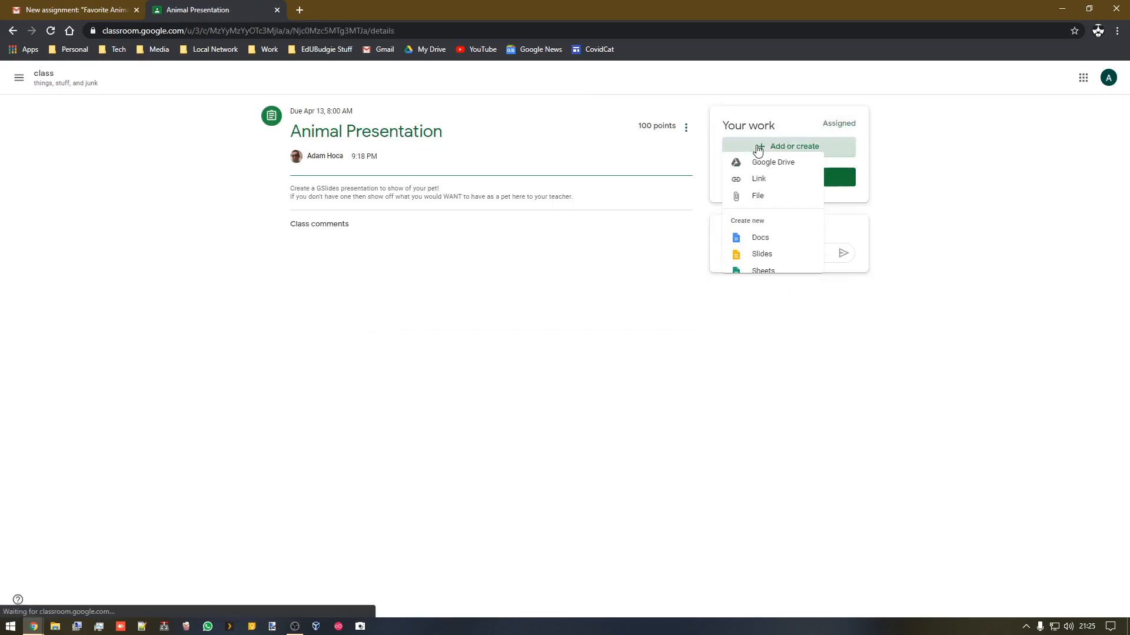
pyautogui.click(751, 205)
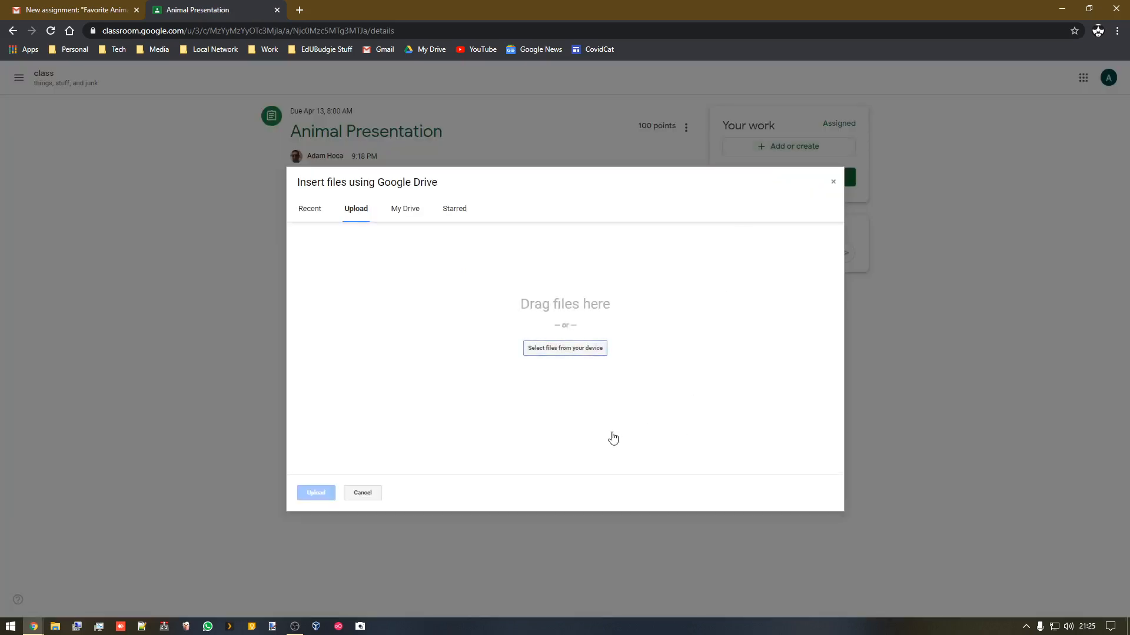
pyautogui.click(558, 353)
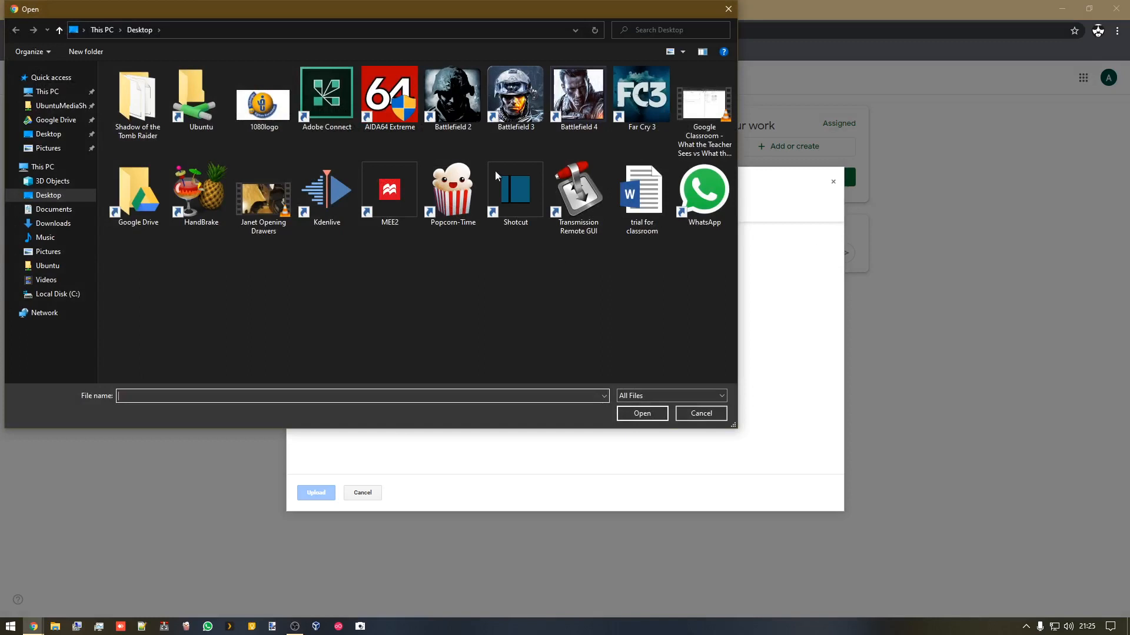
pyautogui.doubleClick(118, 181)
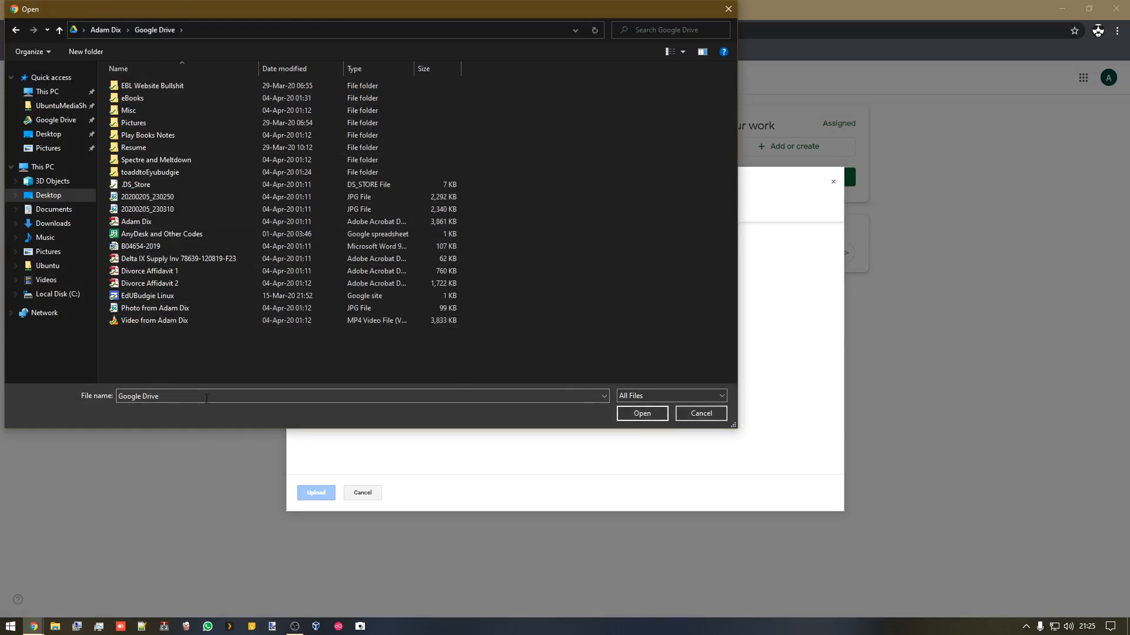
pyautogui.click(699, 414)
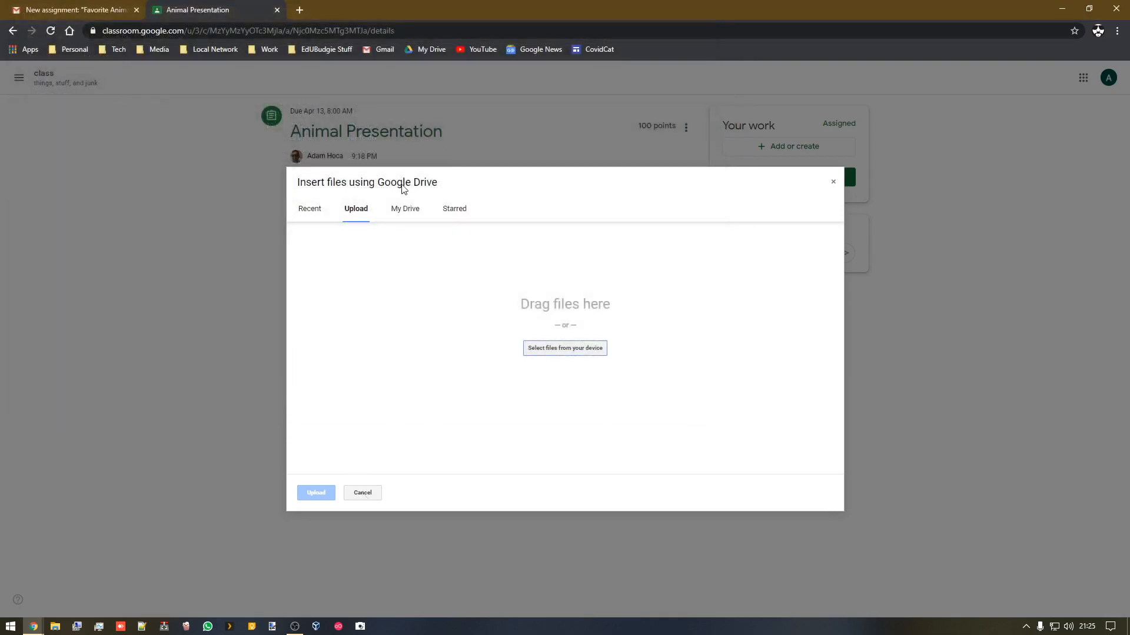
pyautogui.click(403, 216)
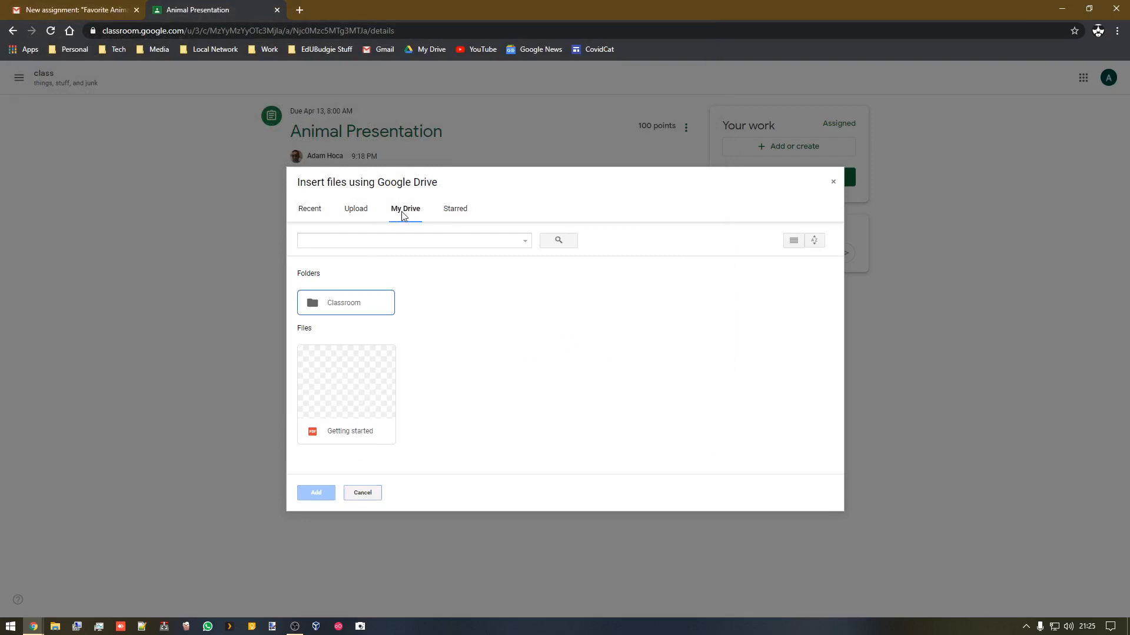
pyautogui.click(307, 212)
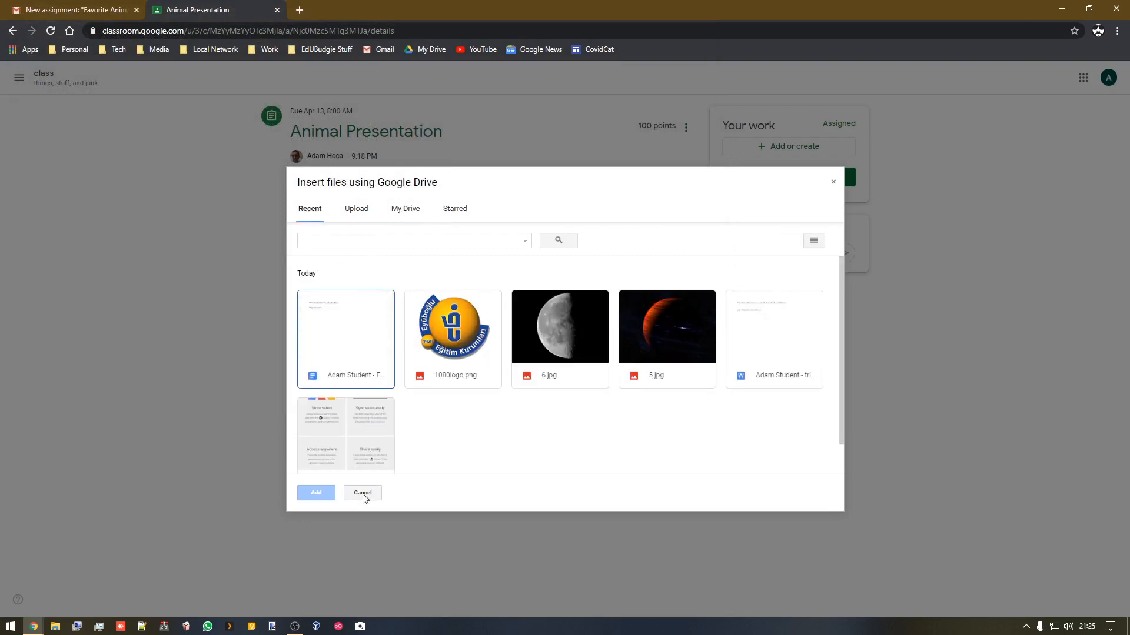
pyautogui.click(363, 494)
# Create a new Google Slides attachment for the assignment and enter "Animals" as the title on its first slide.
pyautogui.click(770, 146)
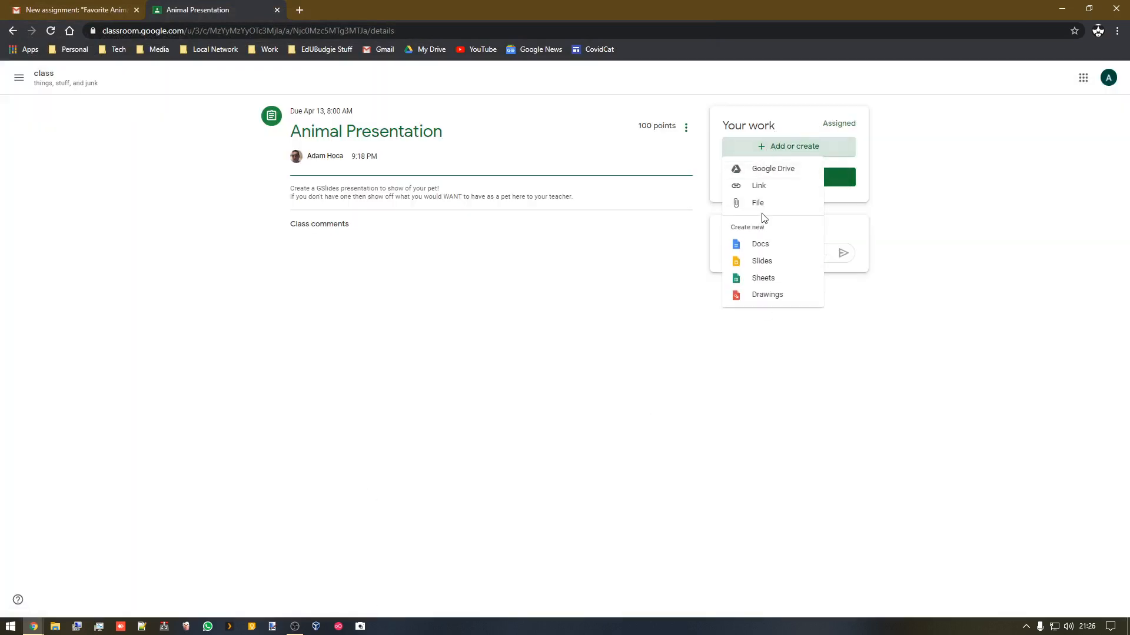
pyautogui.click(760, 260)
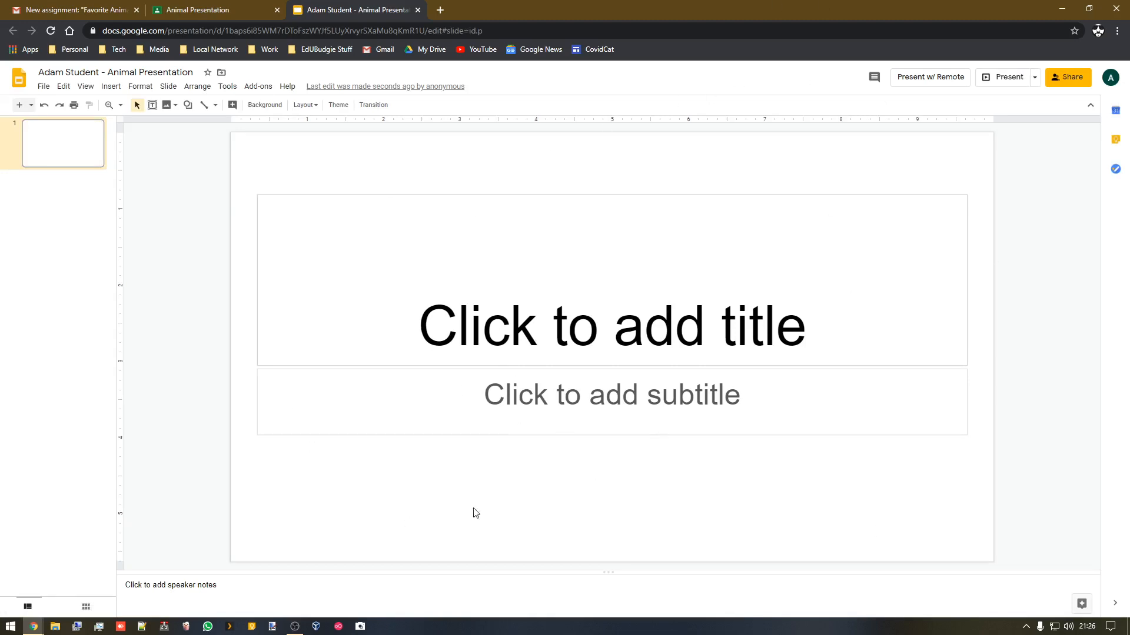
pyautogui.click(666, 332)
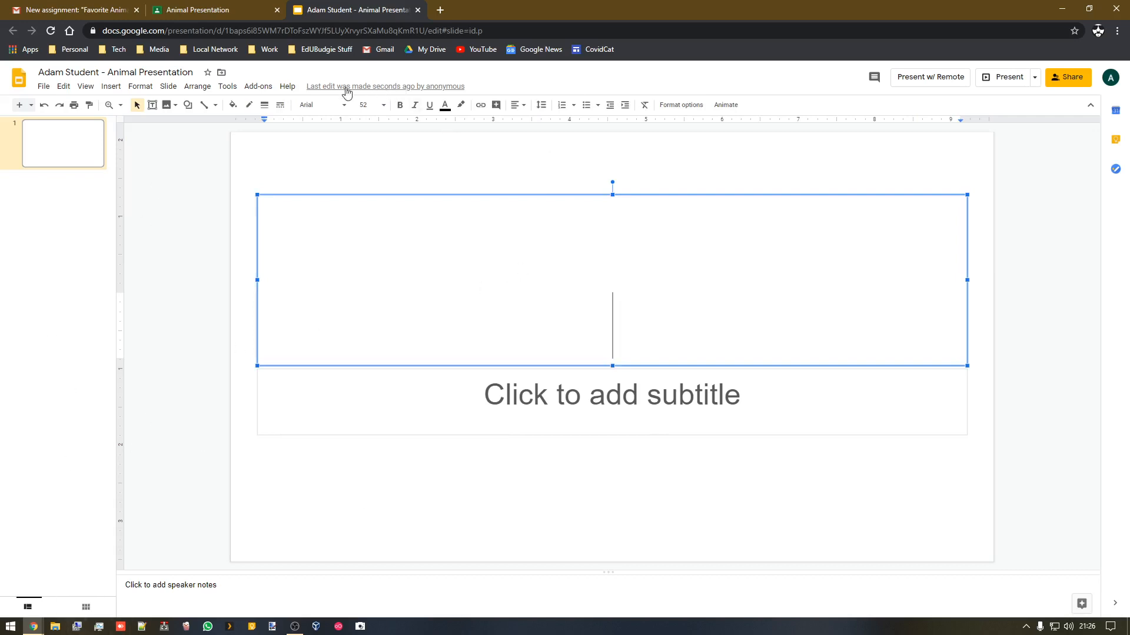
pyautogui.click(47, 226)
pyautogui.click(668, 318)
pyautogui.write('Anuimals')
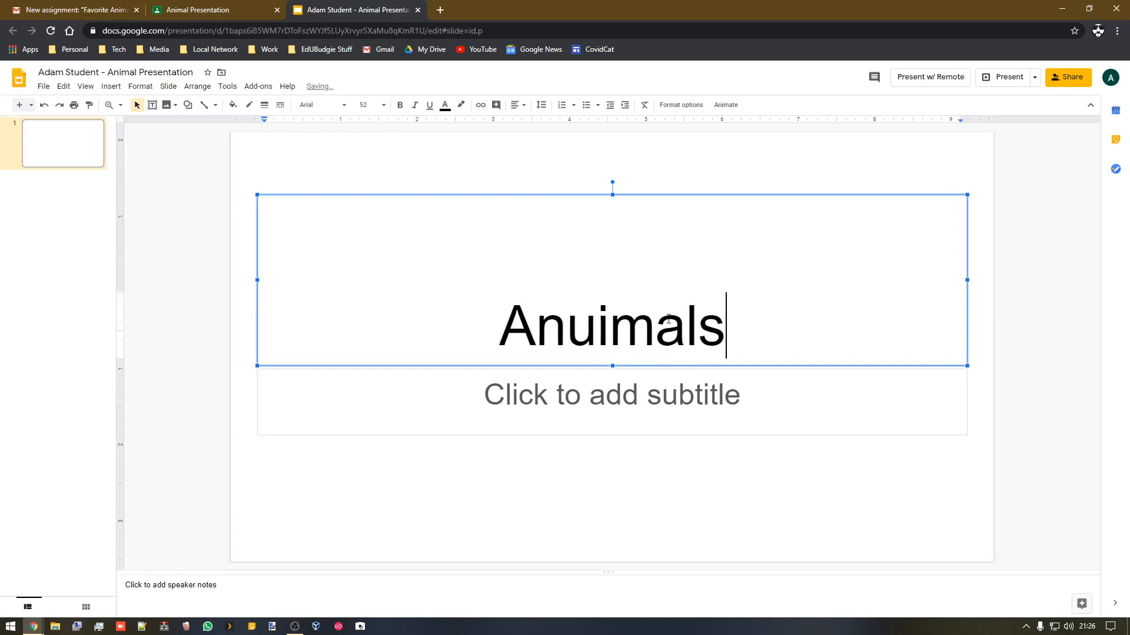
pyautogui.press('Left')
pyautogui.press('Left')
pyautogui.press('Left')
pyautogui.press('Left')
pyautogui.press('Left')
pyautogui.press('Left')
pyautogui.press('Delete')
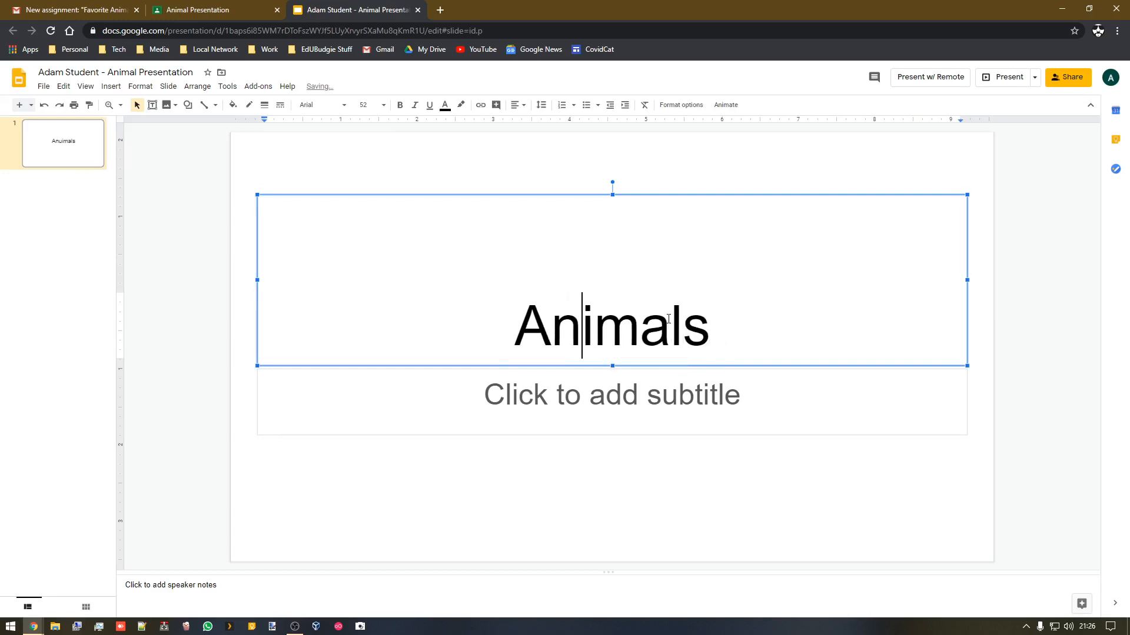
# Add the subtitle "My favorite animal" to the title slide.
pyautogui.click(685, 433)
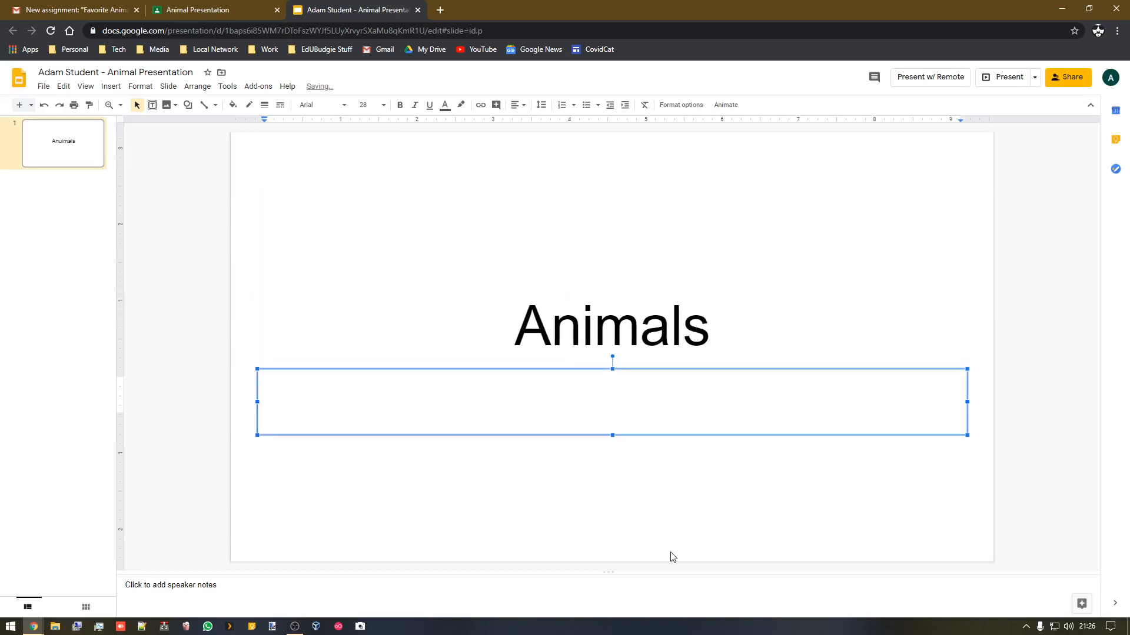
pyautogui.write('My favor')
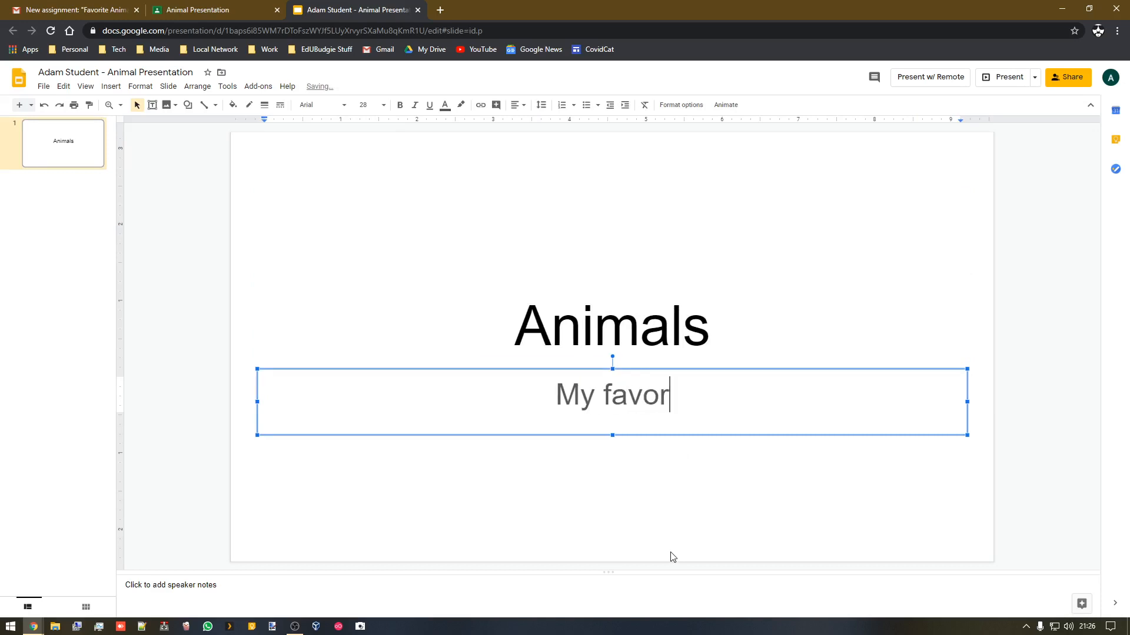
pyautogui.write('ite animal')
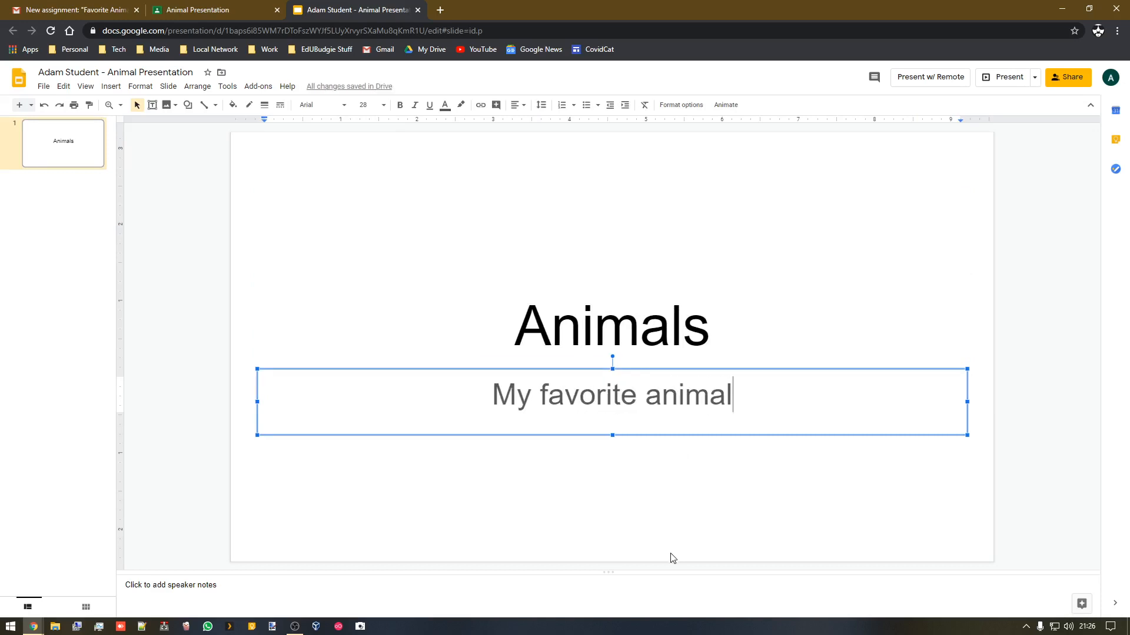
pyautogui.click(208, 368)
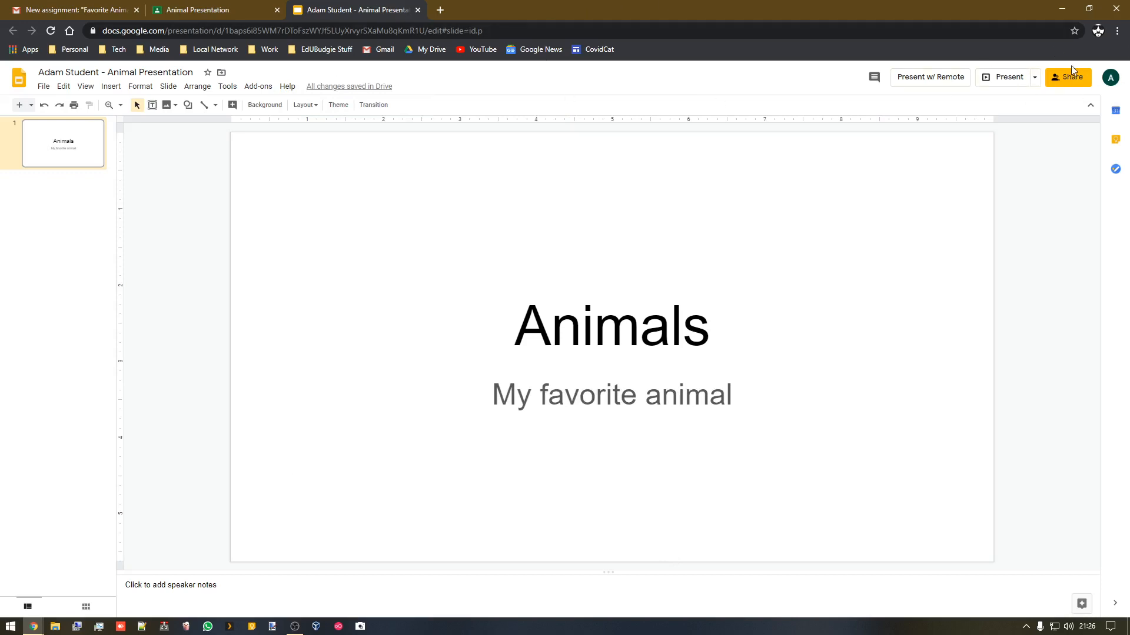
# Close the presentation and turn in the Animal Presentation assignment with the Slides attachment.
pyautogui.click(417, 10)
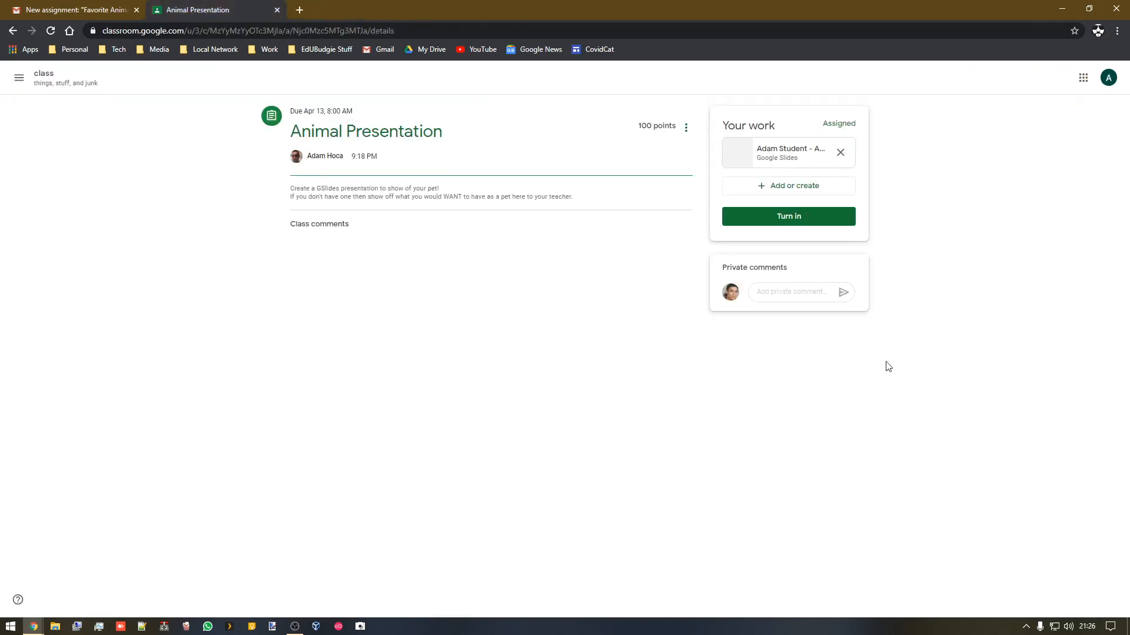
pyautogui.click(780, 216)
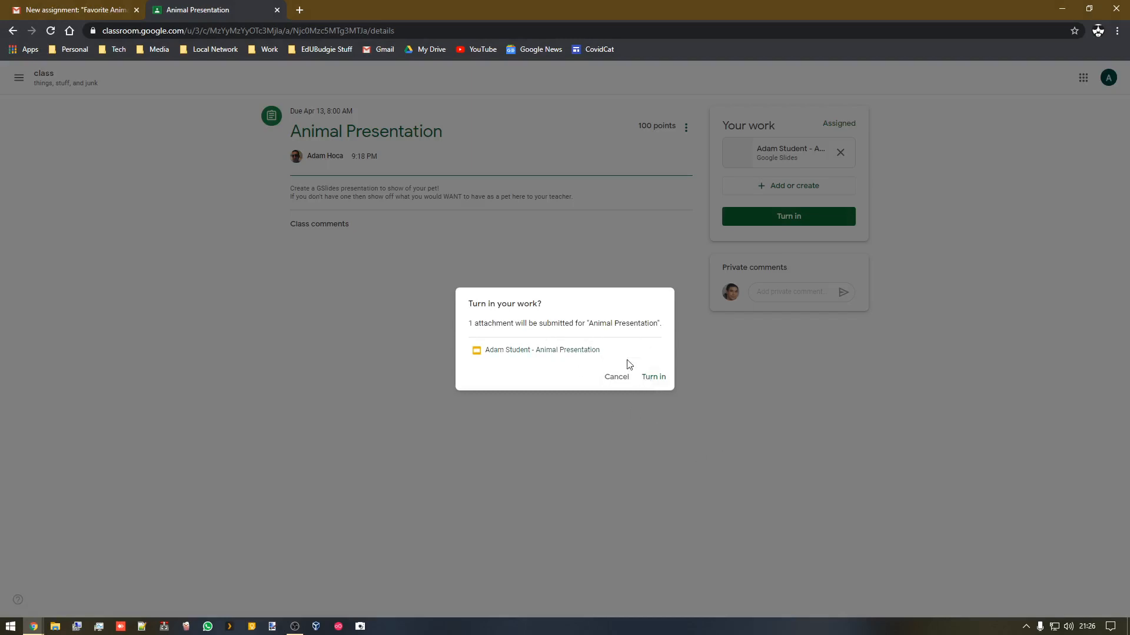
pyautogui.click(652, 378)
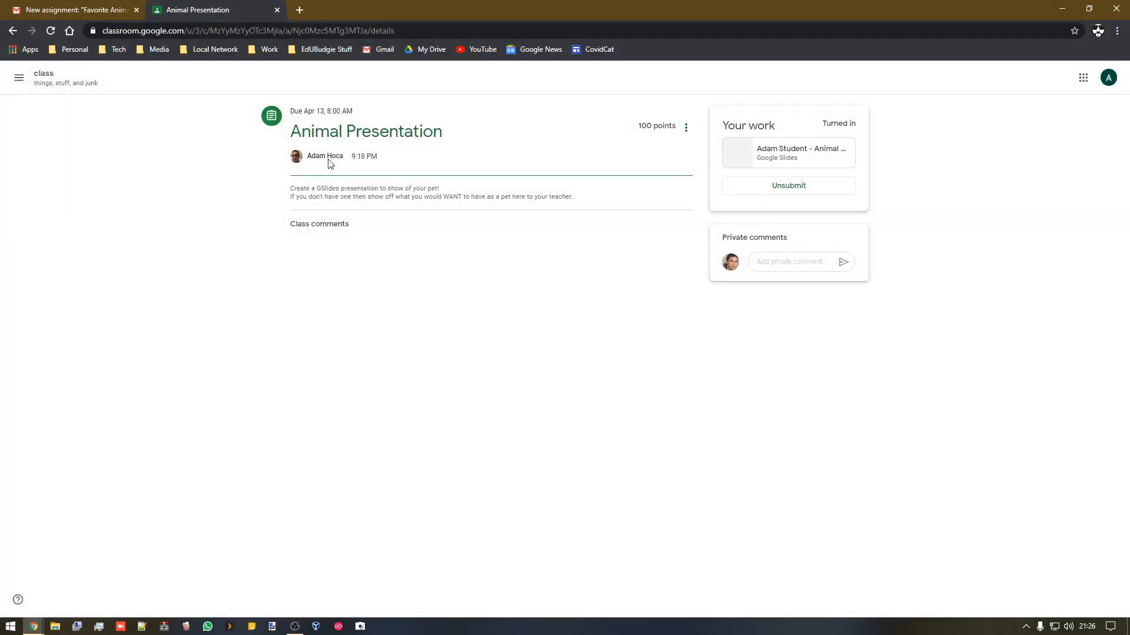
# Return to the class's classwork, open the class Drive folder and select the Animal Presentation slides file in it.
pyautogui.click(42, 82)
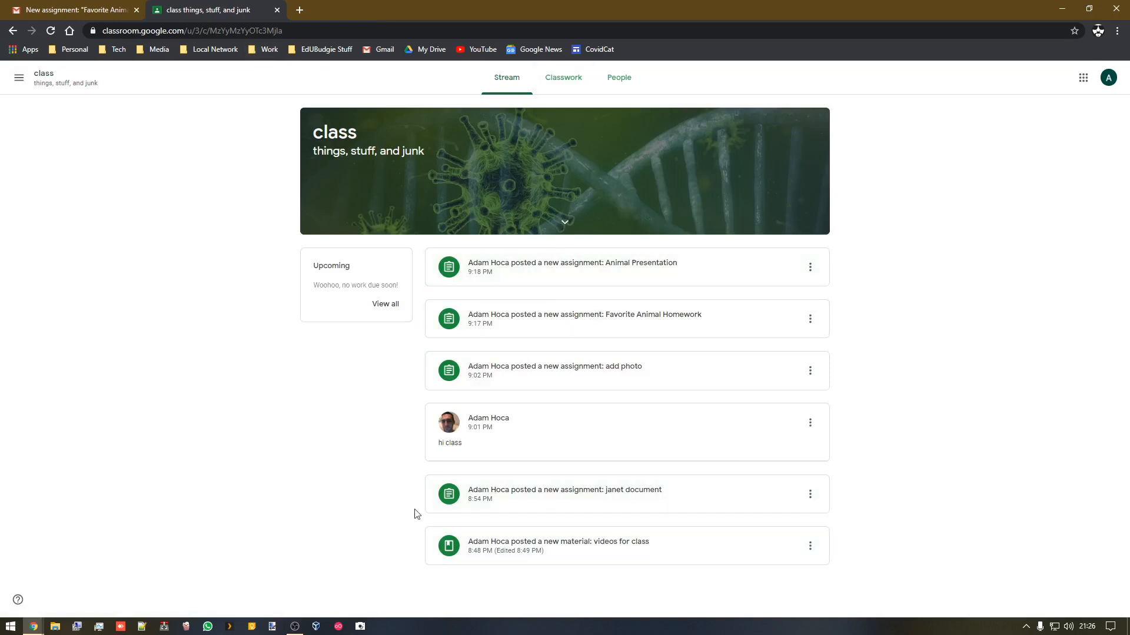
pyautogui.click(563, 80)
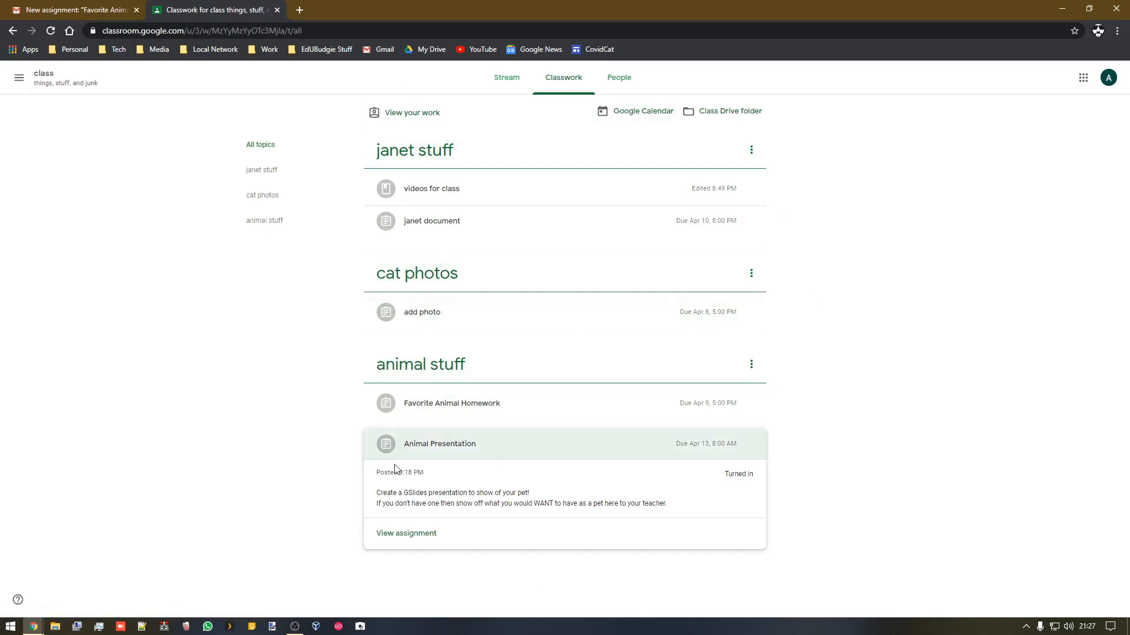
pyautogui.click(726, 112)
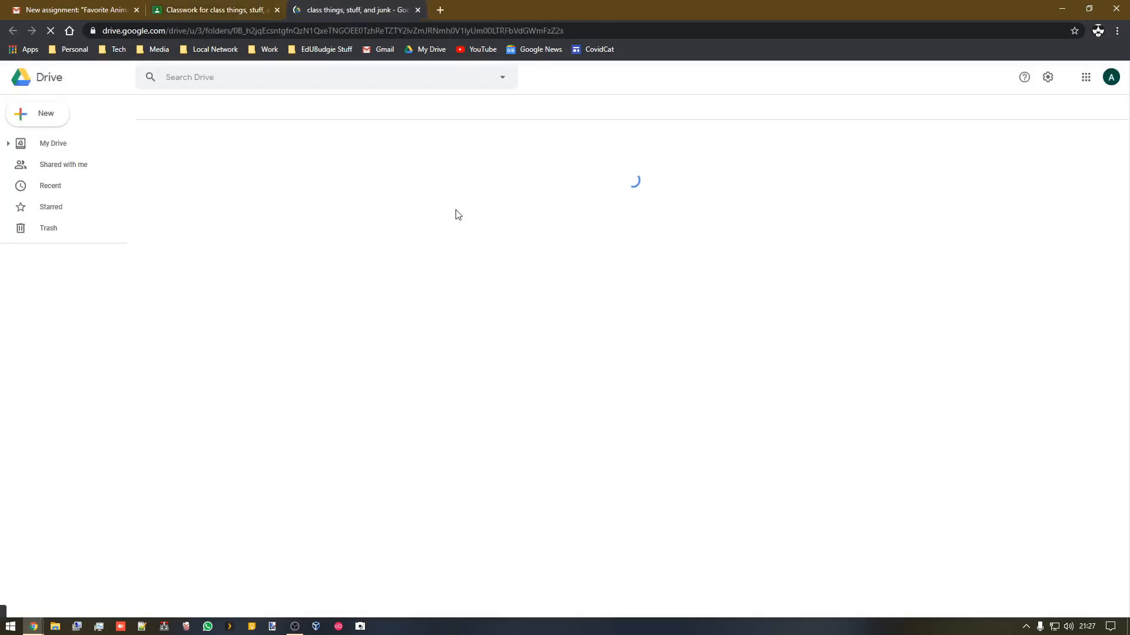
pyautogui.click(592, 244)
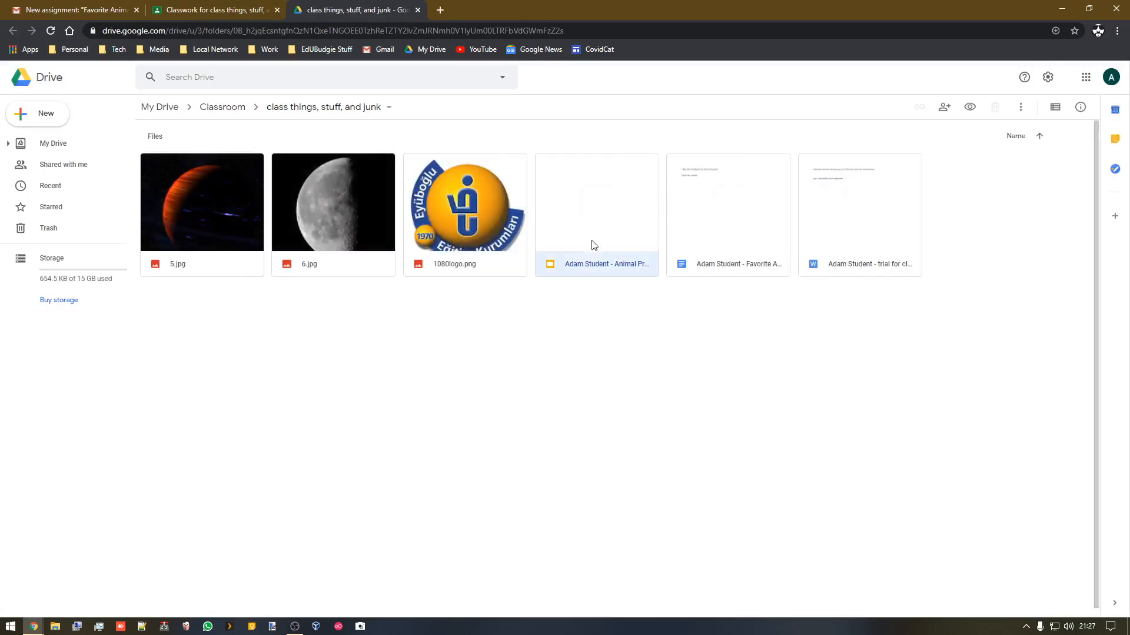
# Open the Favorite Animal Homework document from the class Drive folder and examine its text.
pyautogui.click(459, 233)
pyautogui.click(625, 219)
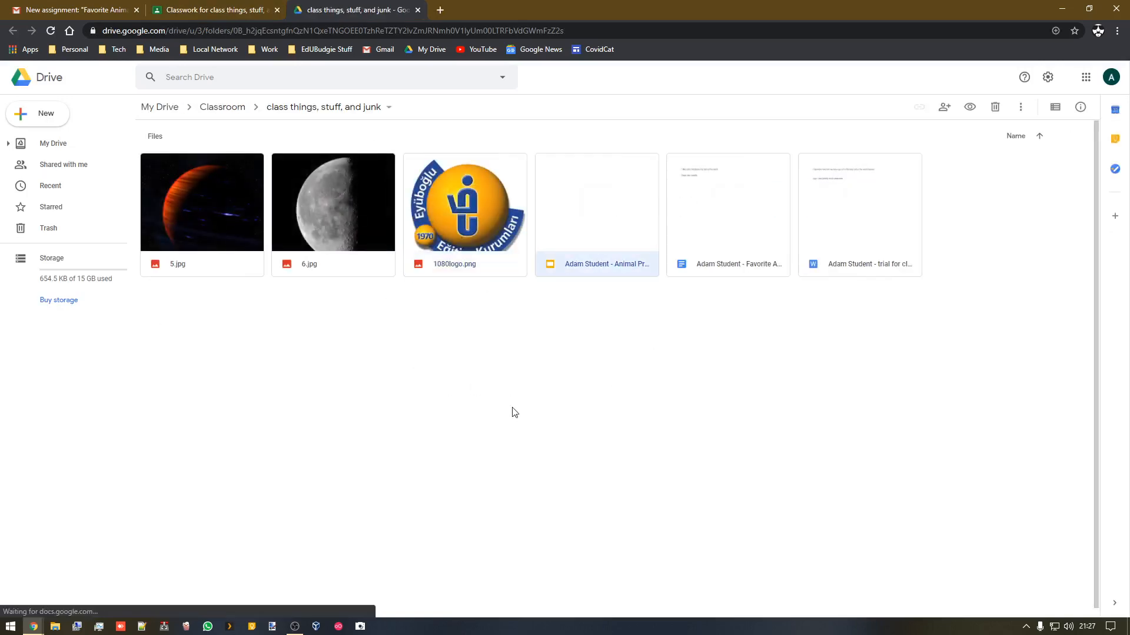
pyautogui.click(713, 259)
pyautogui.doubleClick(723, 230)
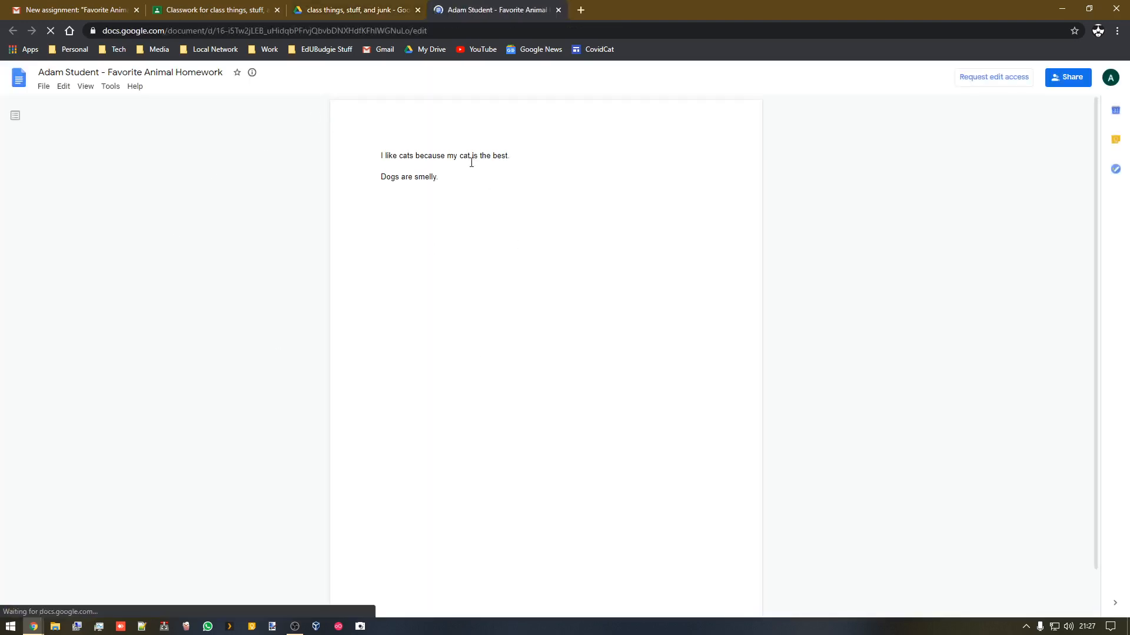
pyautogui.moveTo(470, 164); pyautogui.dragTo(202, 63)
pyautogui.click(507, 330)
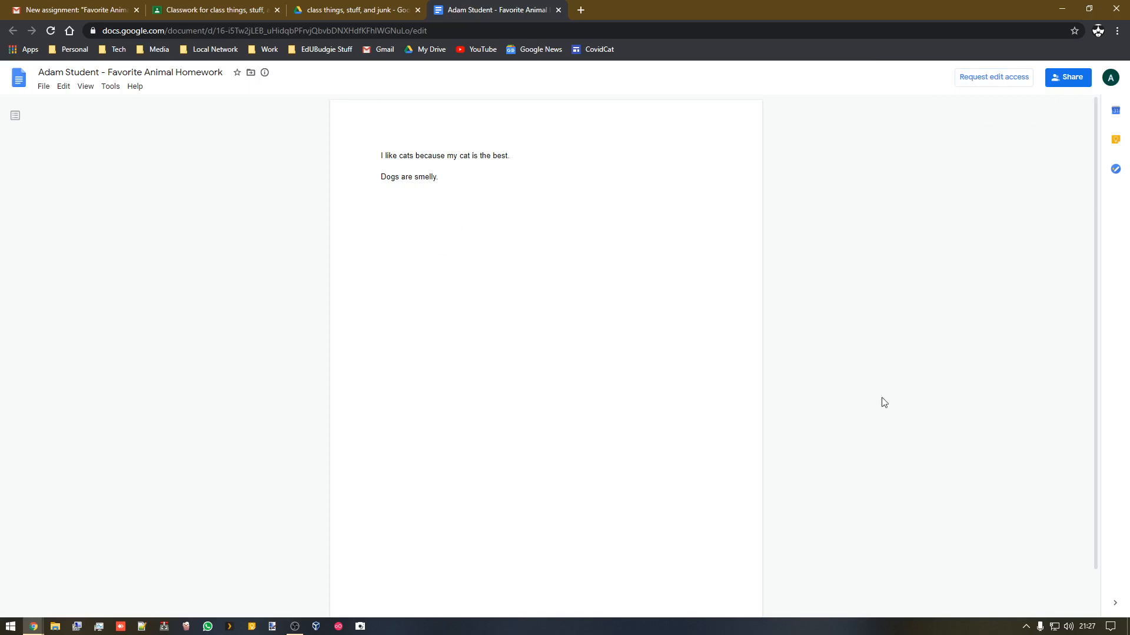
# Close the document, Drive folder and classwork pages, and switch Gmail to the teacher account.
pyautogui.click(559, 11)
pyautogui.click(418, 10)
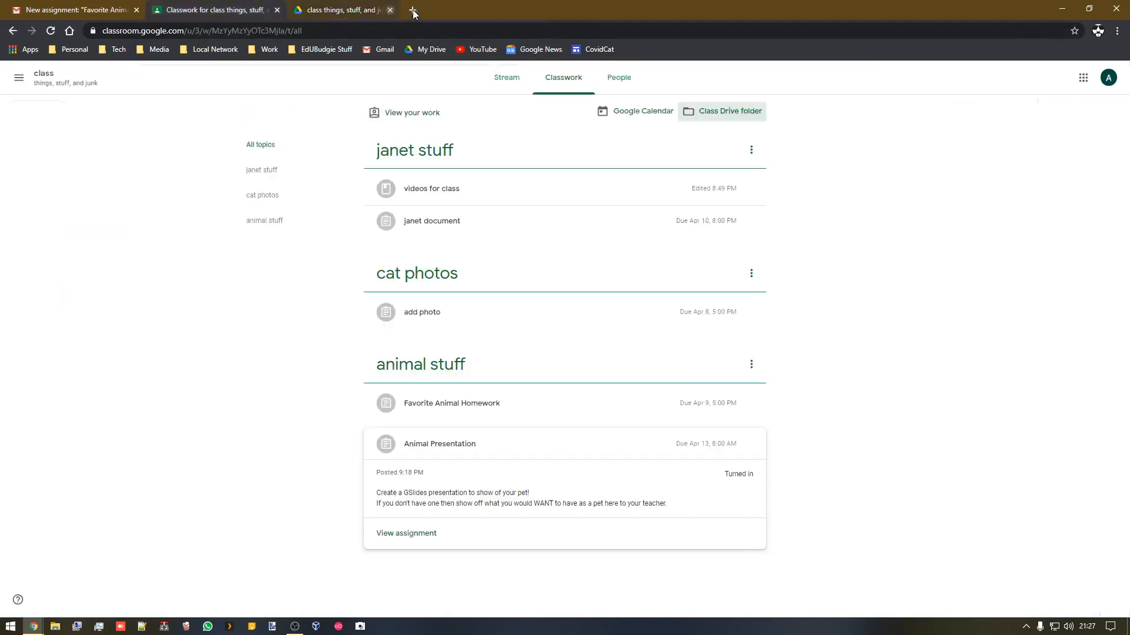
pyautogui.click(277, 10)
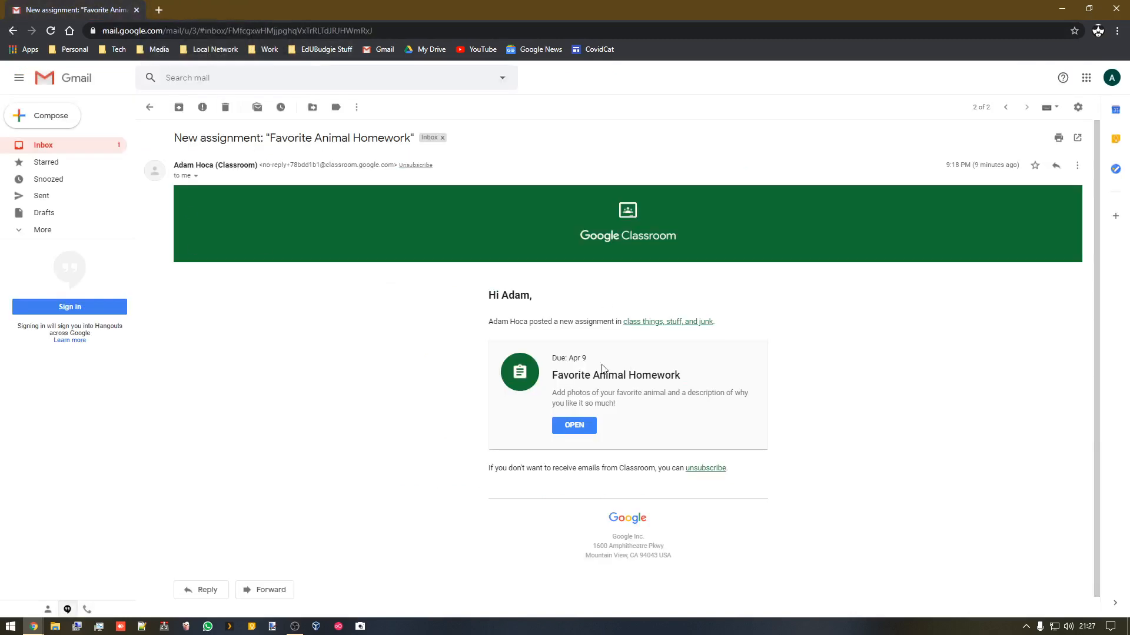
pyautogui.click(1111, 77)
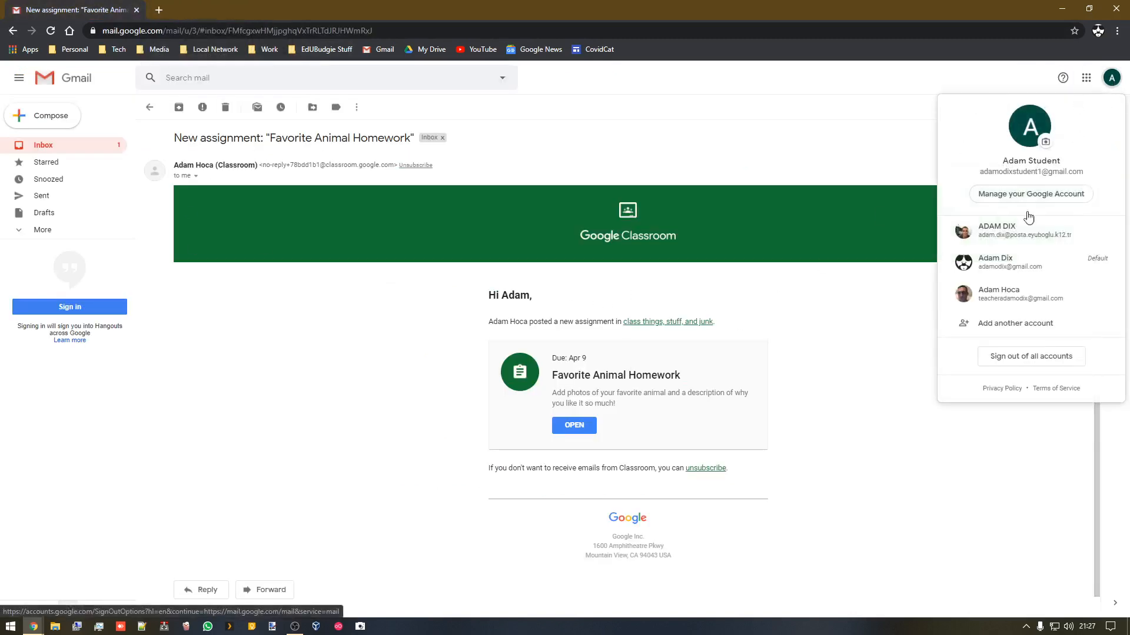
pyautogui.click(1006, 292)
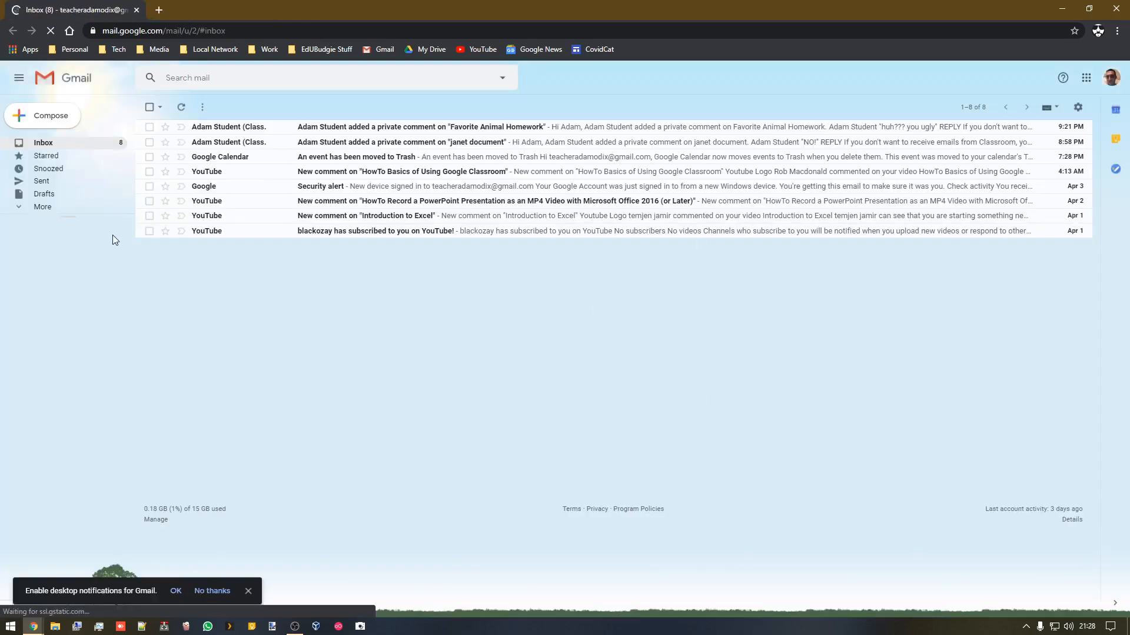
# Delete the YouTube, Google security alert and Google Calendar messages from the teacher's inbox.
pyautogui.click(149, 231)
pyautogui.click(149, 216)
pyautogui.click(149, 201)
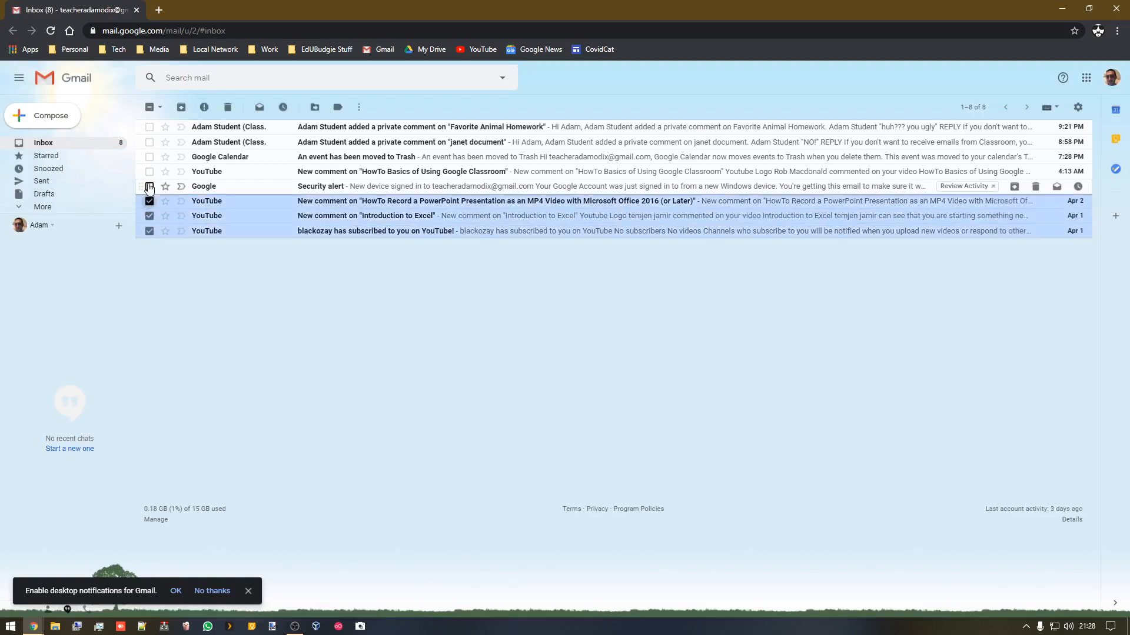
pyautogui.click(150, 187)
pyautogui.click(149, 171)
pyautogui.click(228, 106)
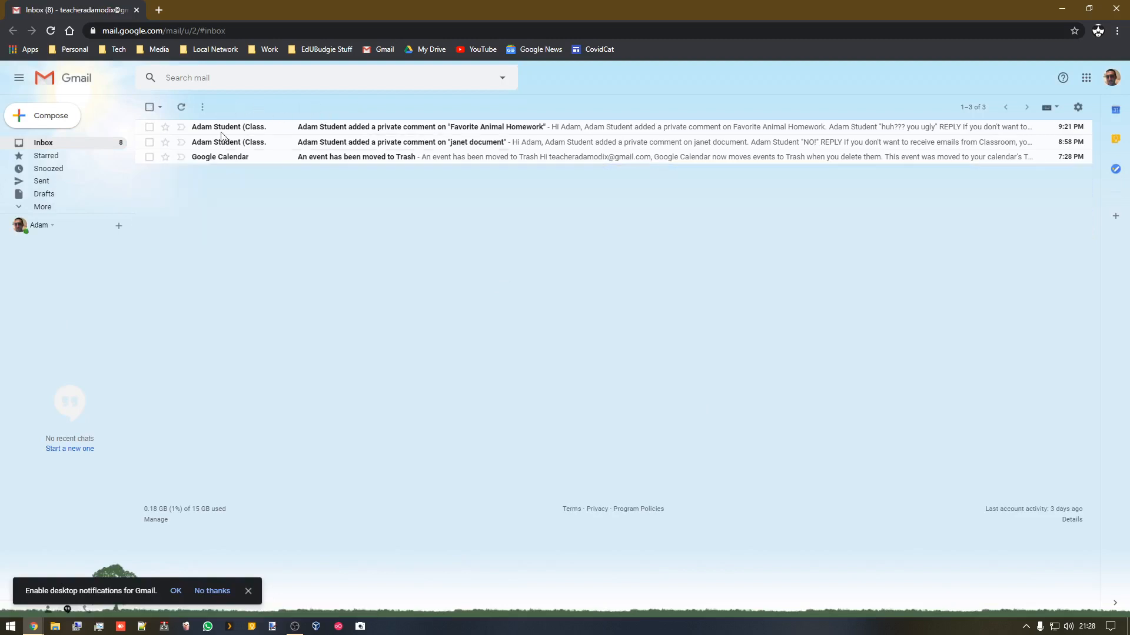
pyautogui.click(149, 156)
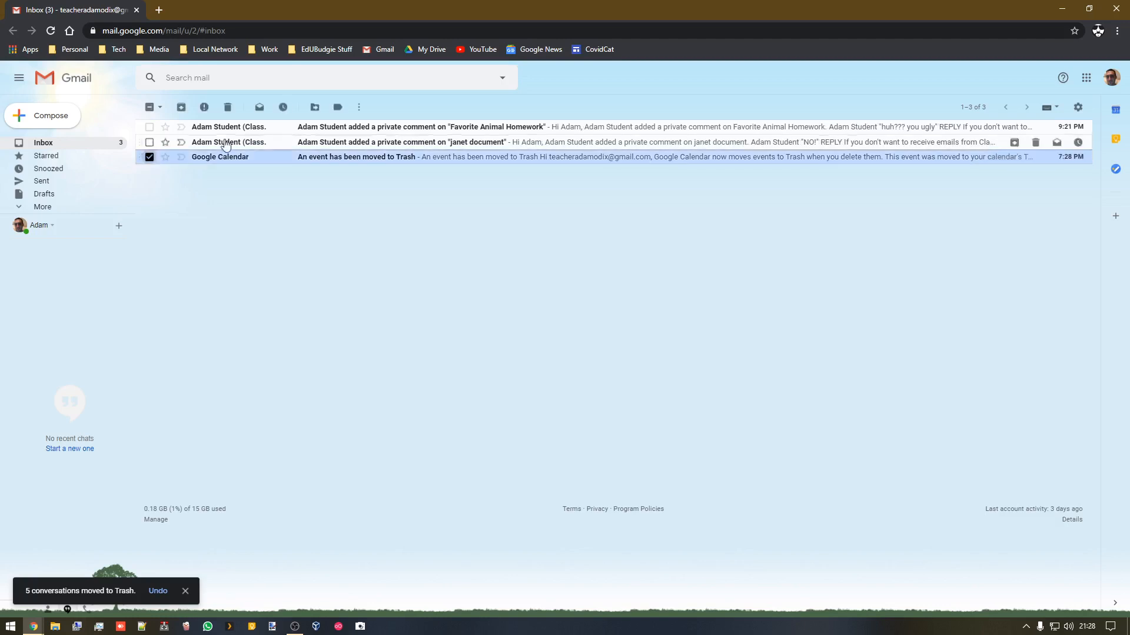
pyautogui.click(228, 107)
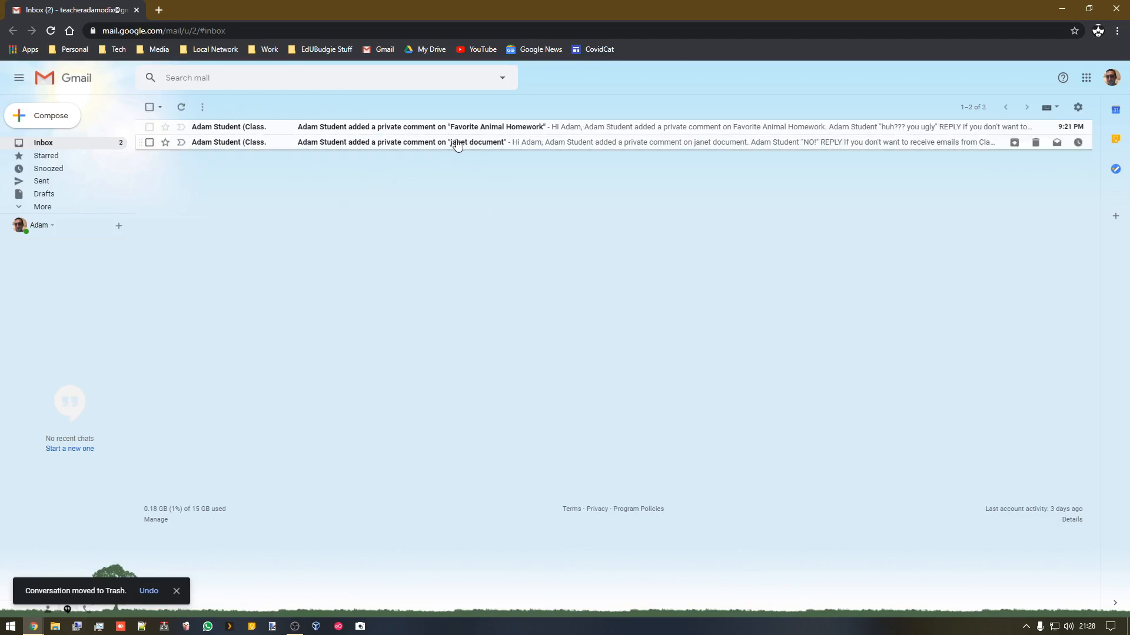
# Open and delete the private comment notifications for "janet document" and "Favorite Animal Homework".
pyautogui.click(458, 147)
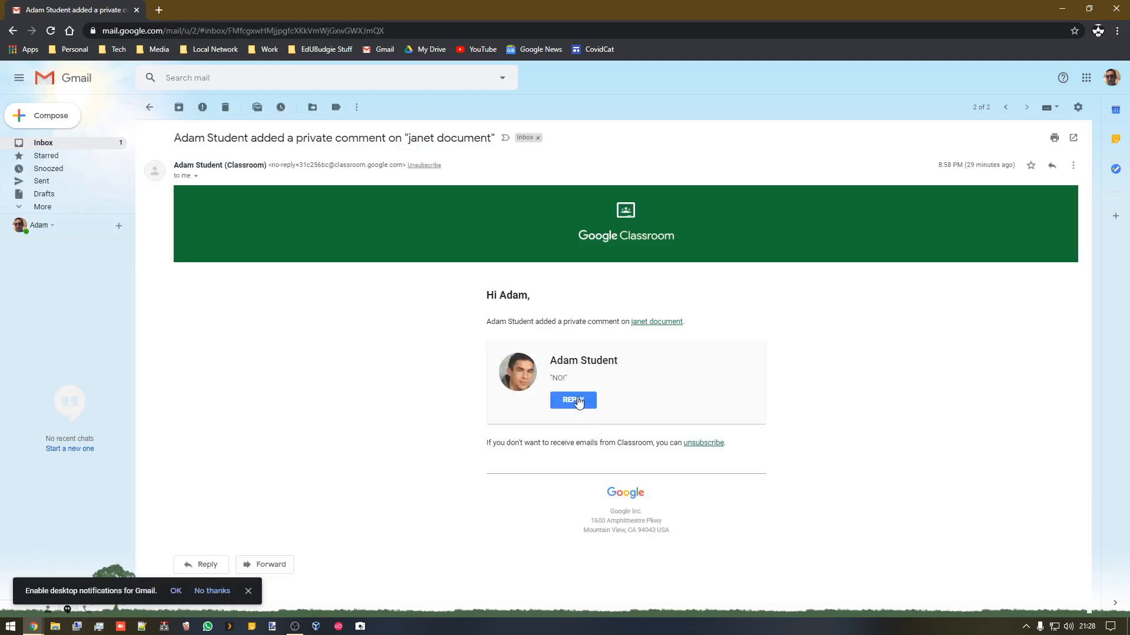
pyautogui.click(225, 107)
pyautogui.click(456, 126)
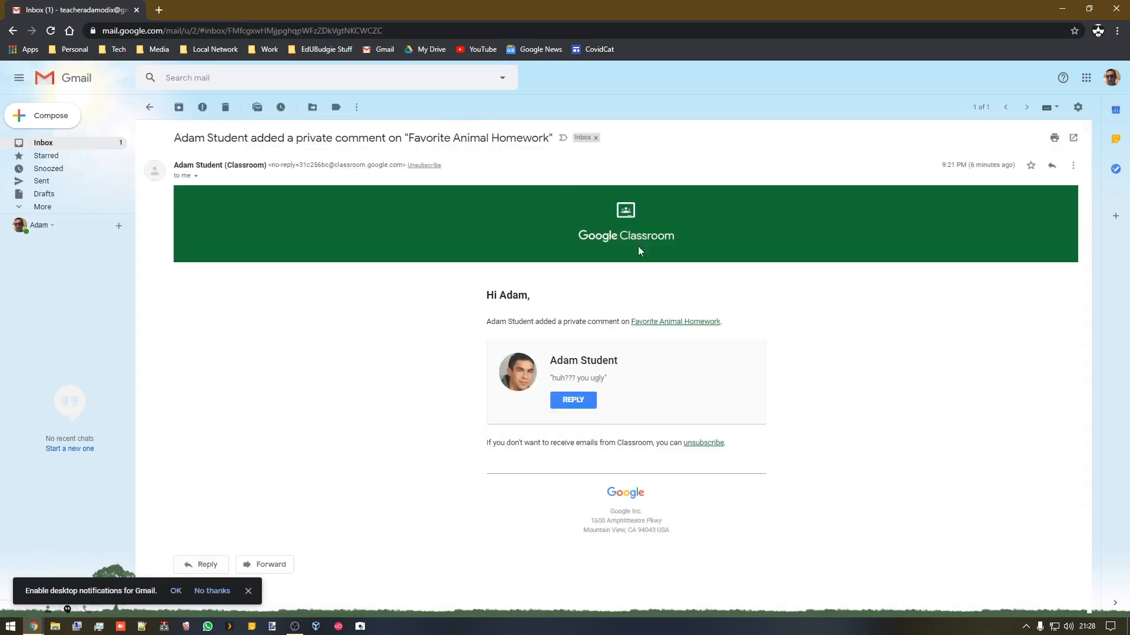
pyautogui.click(225, 109)
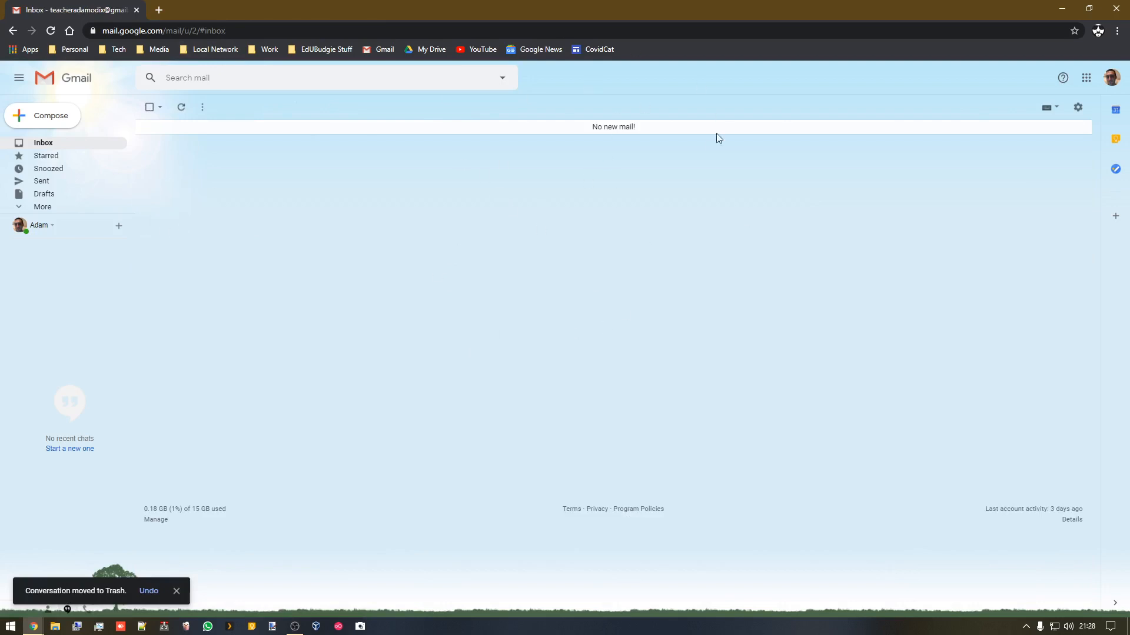
# Switch to Google Classroom as the teacher, open the "things, stuff, and junk" class and close the Gmail inbox.
pyautogui.click(1086, 77)
pyautogui.scroll(-1, 1048, 234)
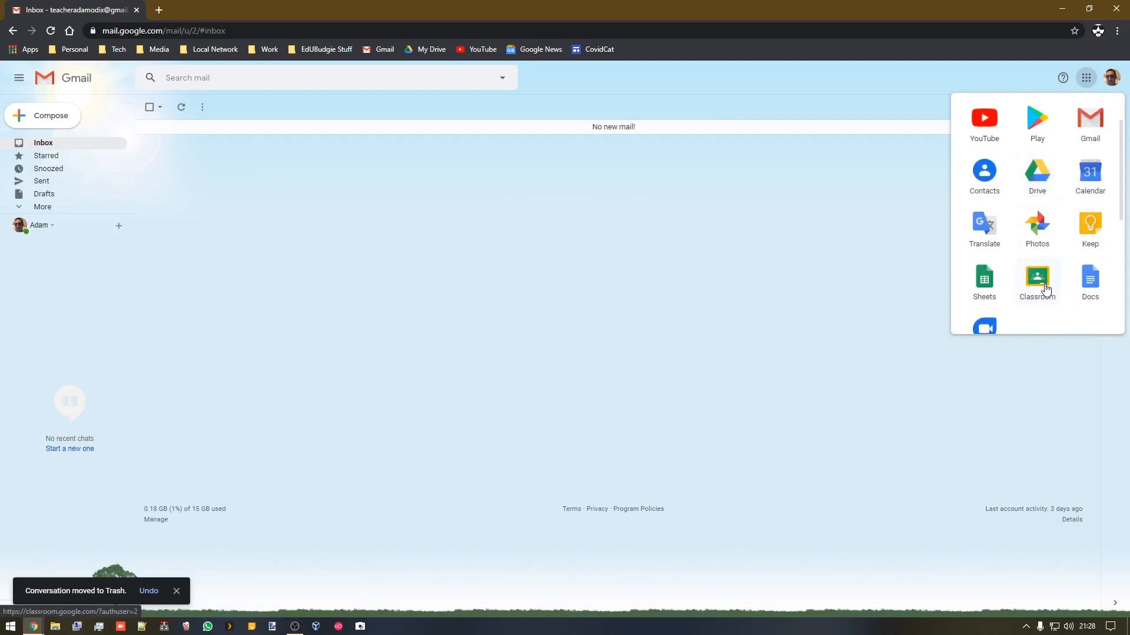
pyautogui.click(1037, 282)
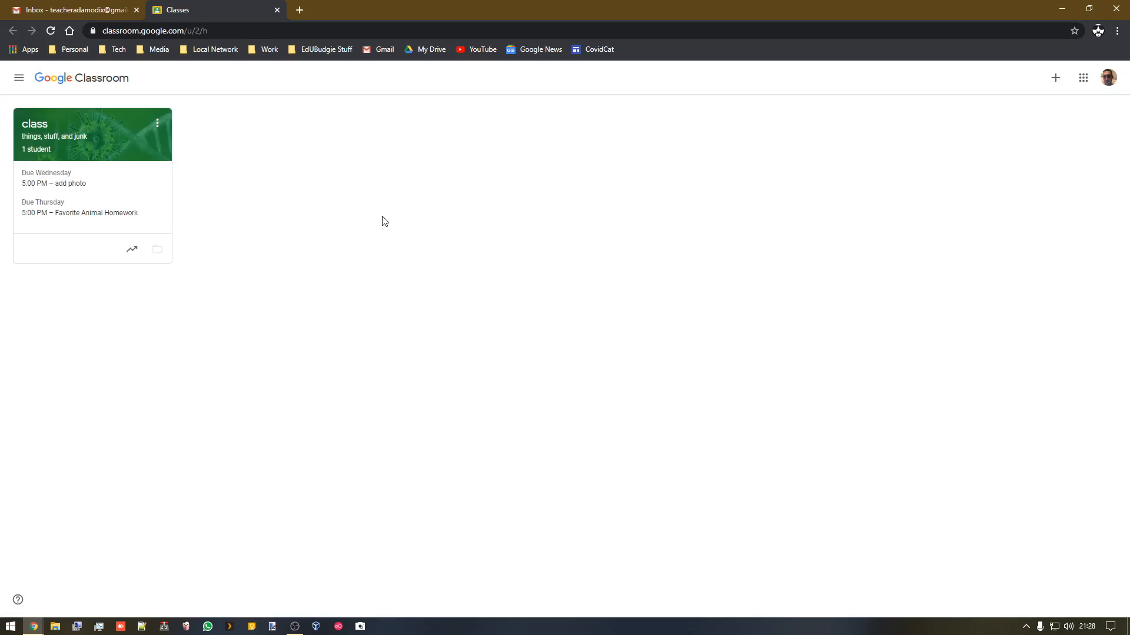
pyautogui.click(56, 131)
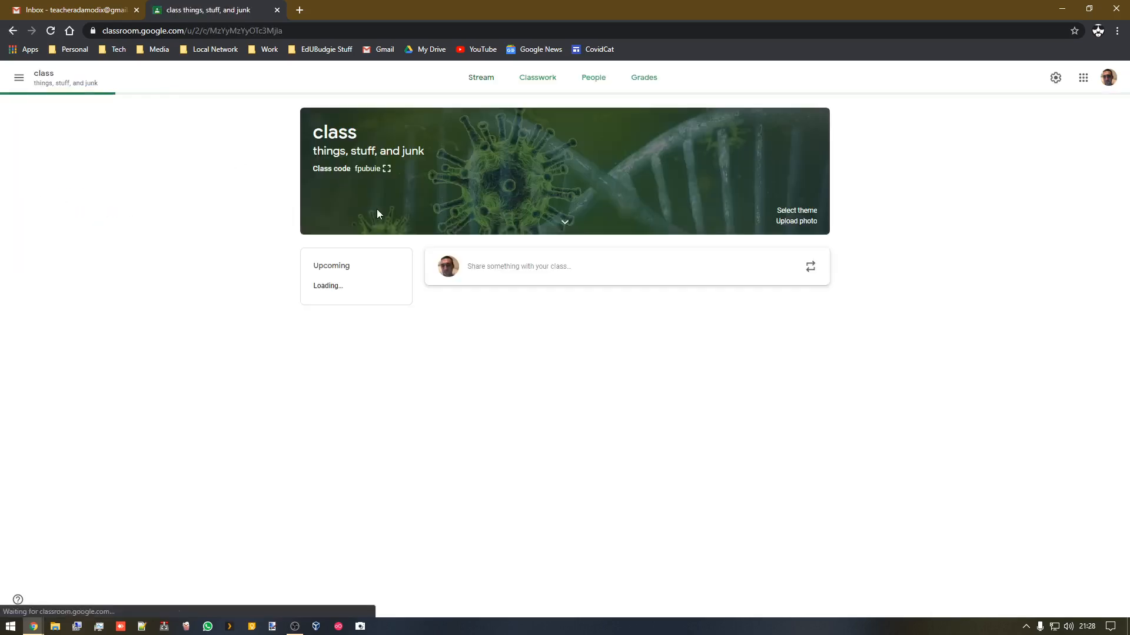
pyautogui.click(136, 10)
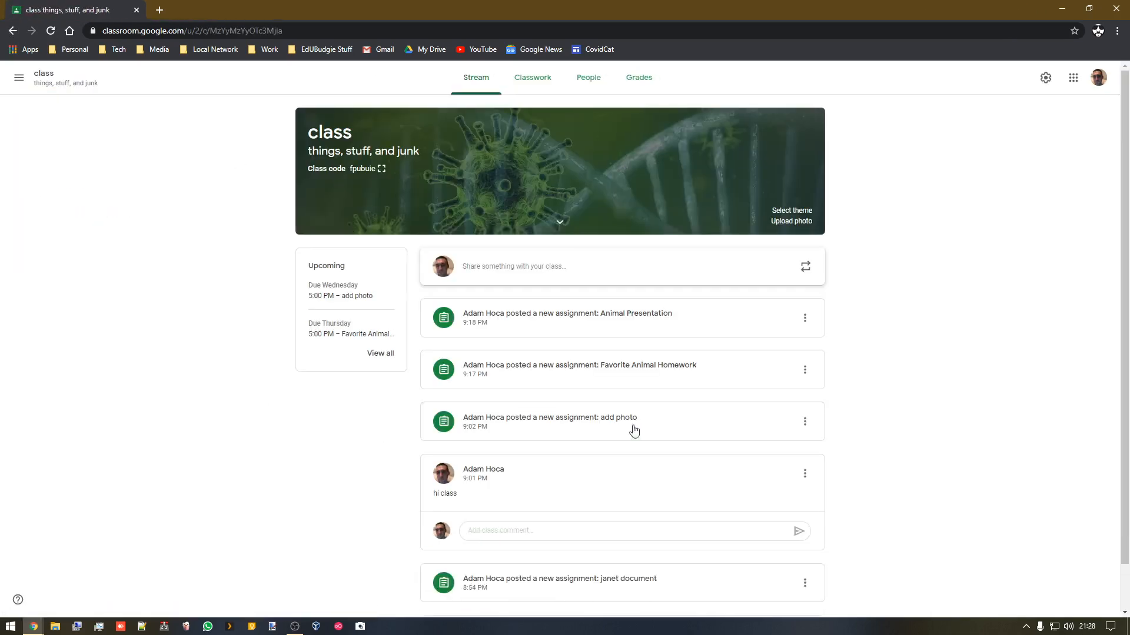
# From the class's classwork, view the Favorite Animal Homework assignment and open the student's turned-in submission.
pyautogui.scroll(-1, 642, 413)
pyautogui.scroll(1, 587, 386)
pyautogui.click(532, 77)
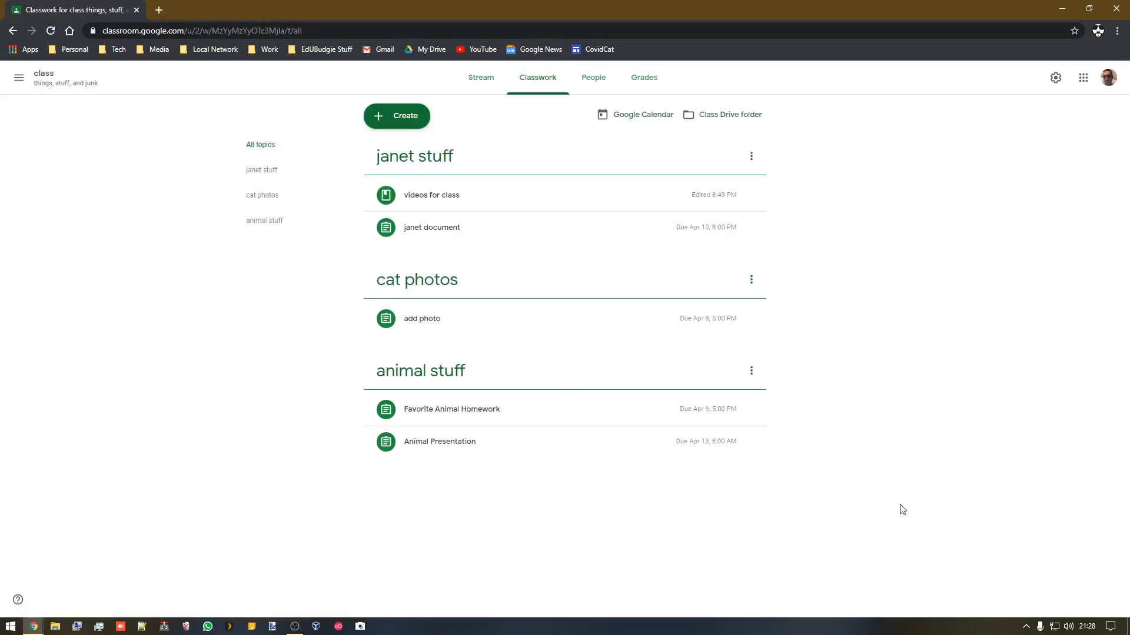
pyautogui.click(465, 410)
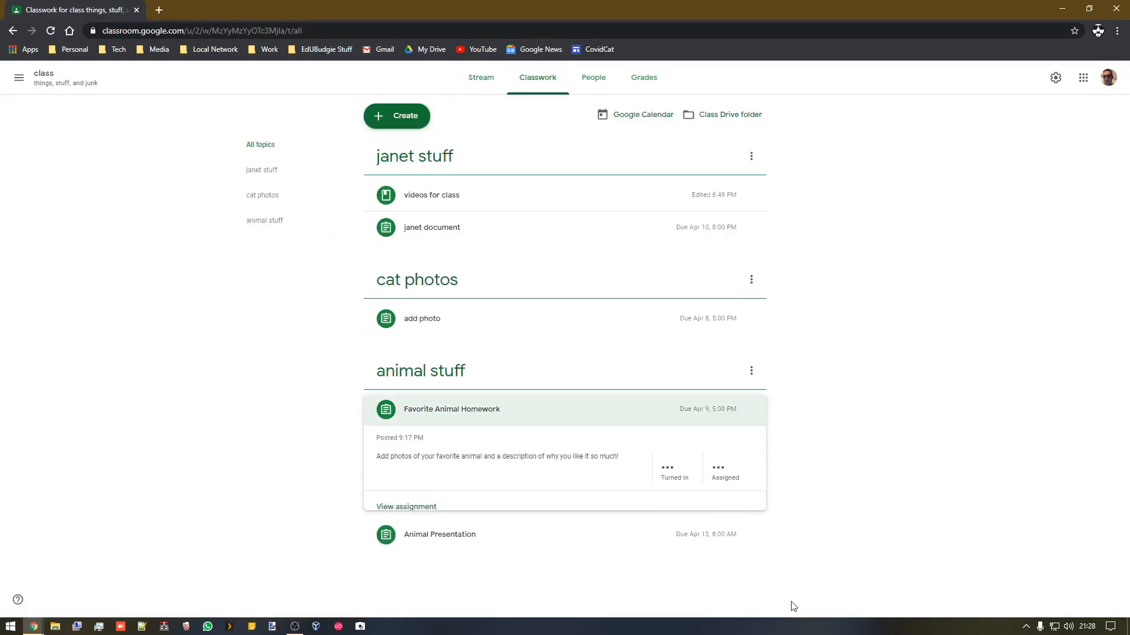
pyautogui.click(433, 507)
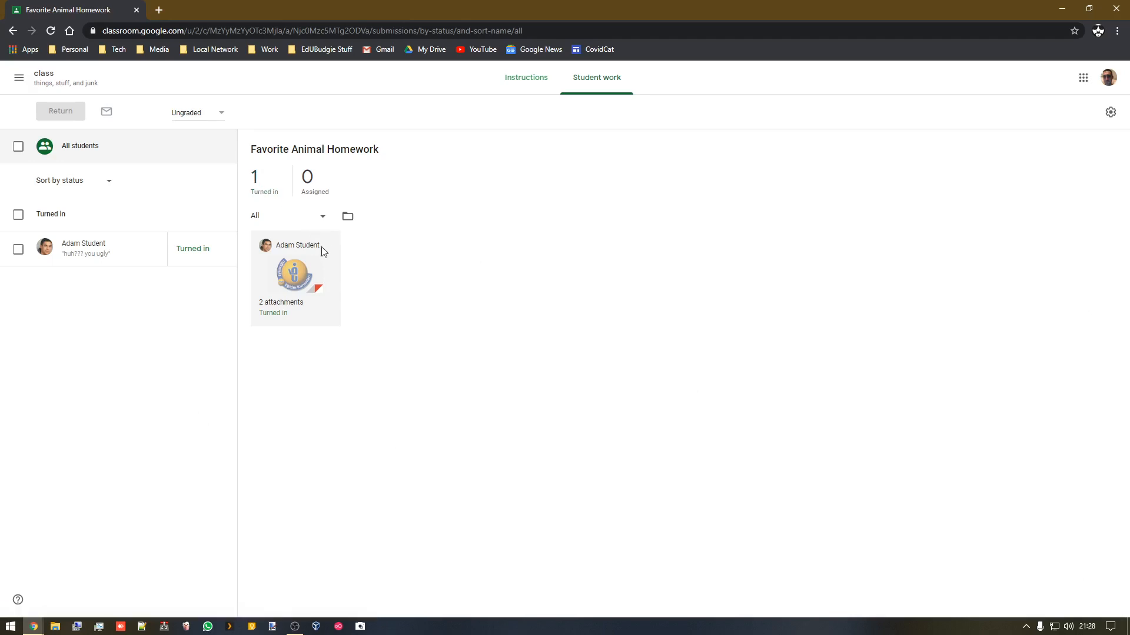
pyautogui.click(285, 273)
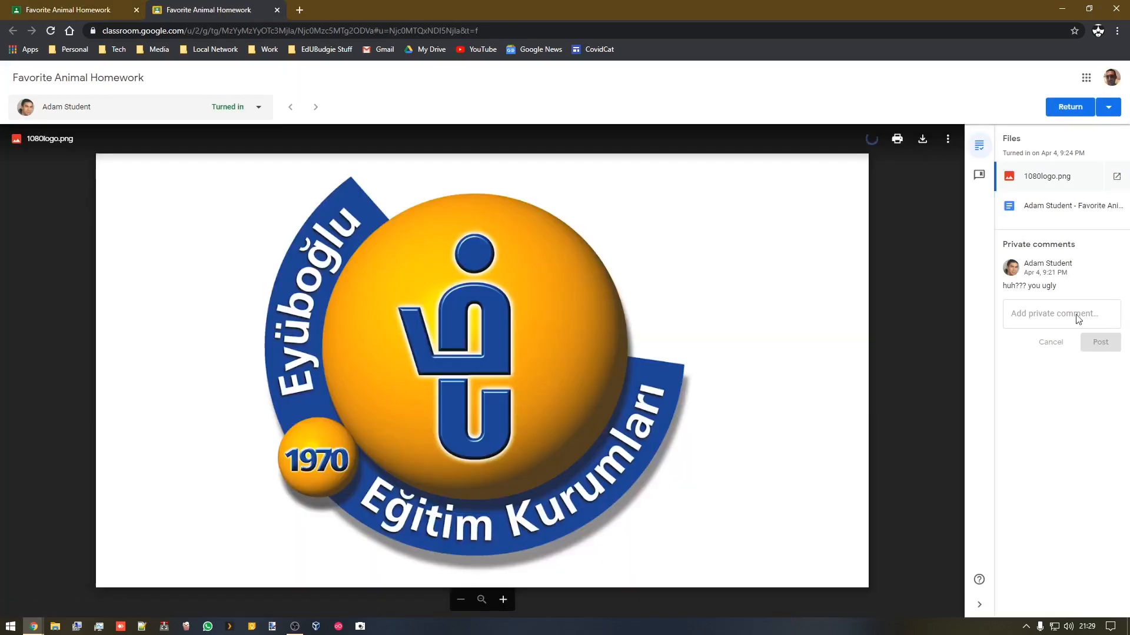
# Post the private comment "no YOU'RE ugly" on the student's Favorite Animal Homework submission.
pyautogui.click(1068, 316)
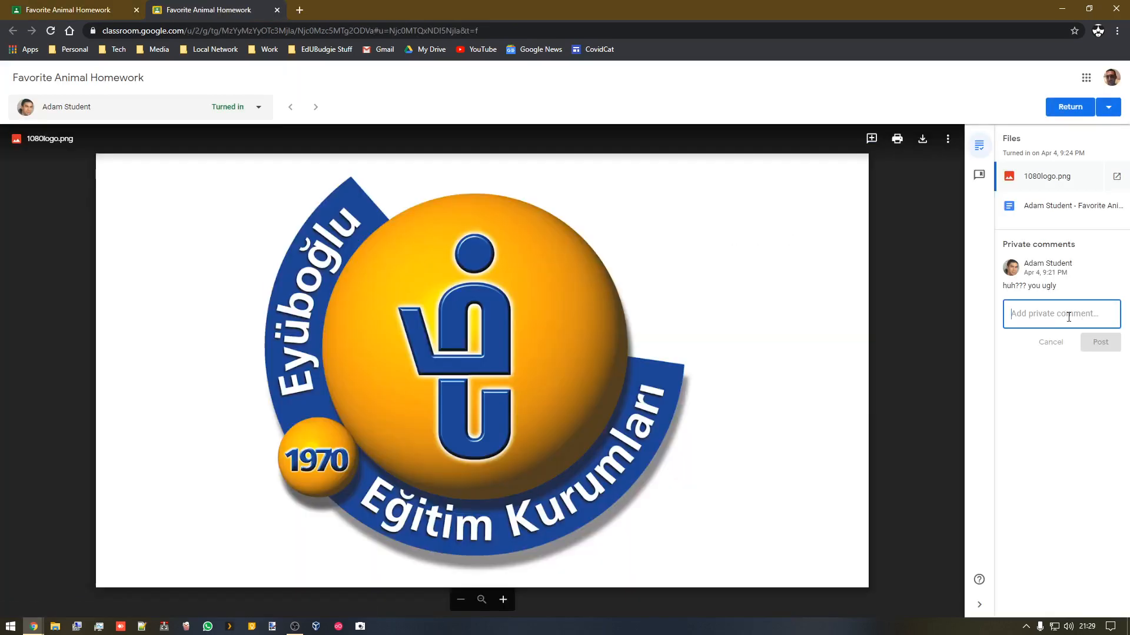
pyautogui.write("no YOU're ugnly")
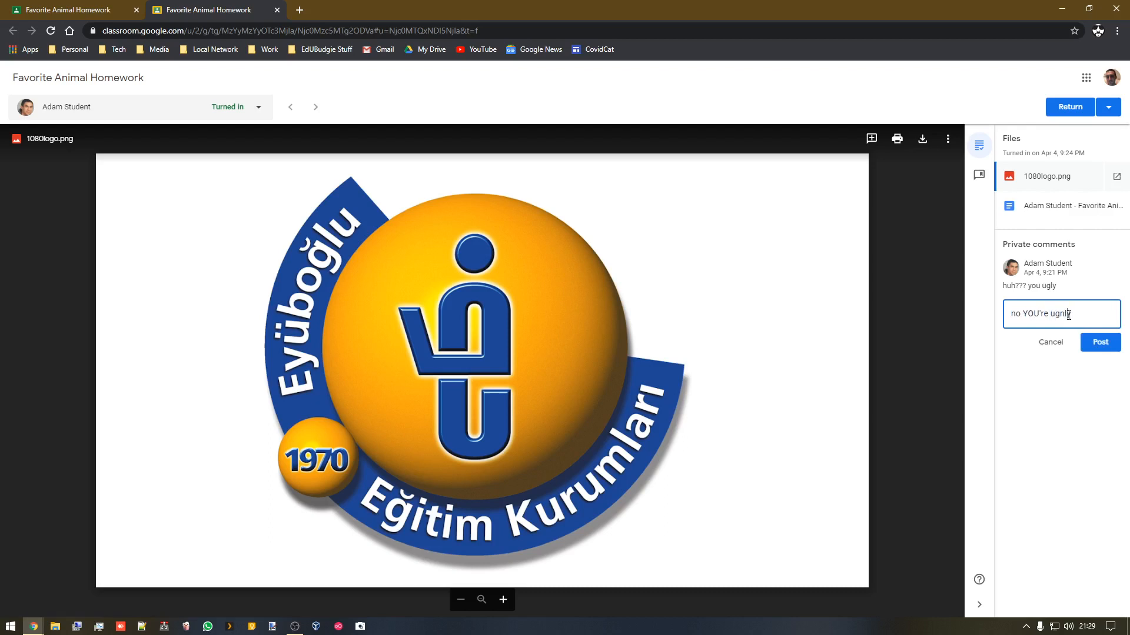
pyautogui.press('Left')
pyautogui.press('Left')
pyautogui.press('Left')
pyautogui.press('Left')
pyautogui.press('Left')
pyautogui.press('Left')
pyautogui.press('BackSpace')
pyautogui.press('BackSpace')
pyautogui.write('RE')
pyautogui.click(1093, 343)
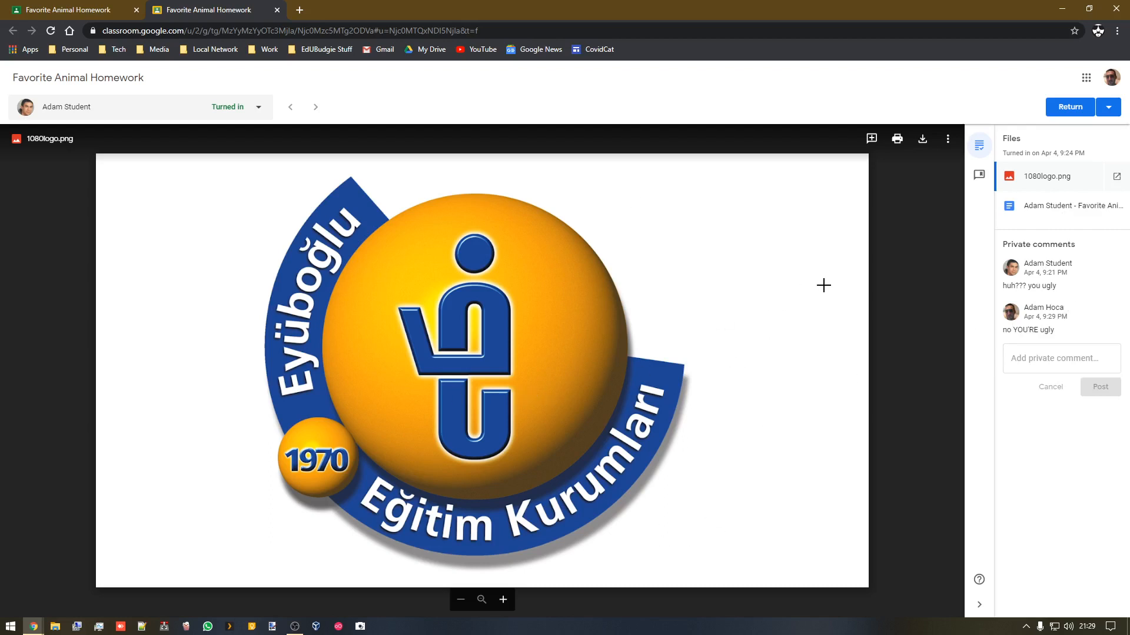
# View the attached homework document, return the ungraded work to the student and close the grading view.
pyautogui.click(1037, 210)
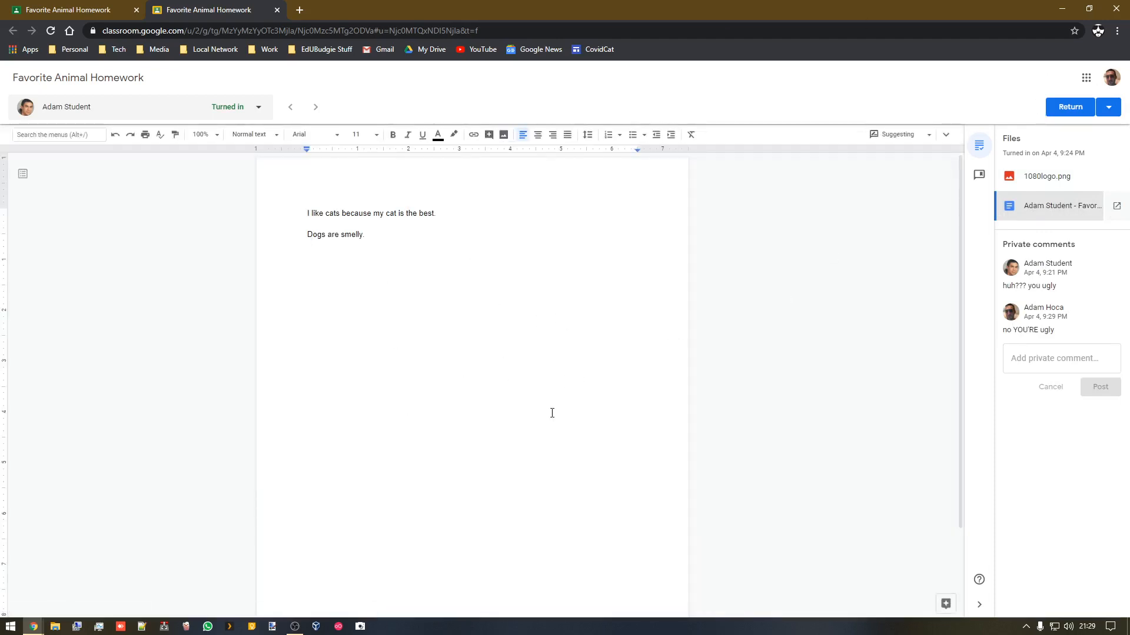
pyautogui.click(1066, 108)
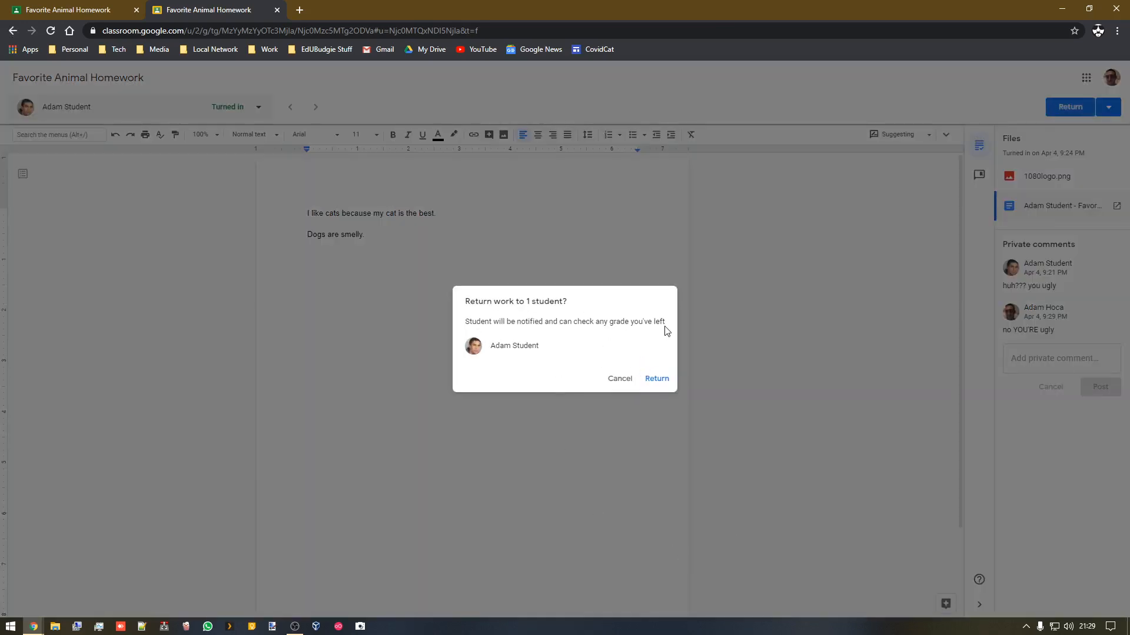
pyautogui.moveTo(662, 321); pyautogui.dragTo(595, 319)
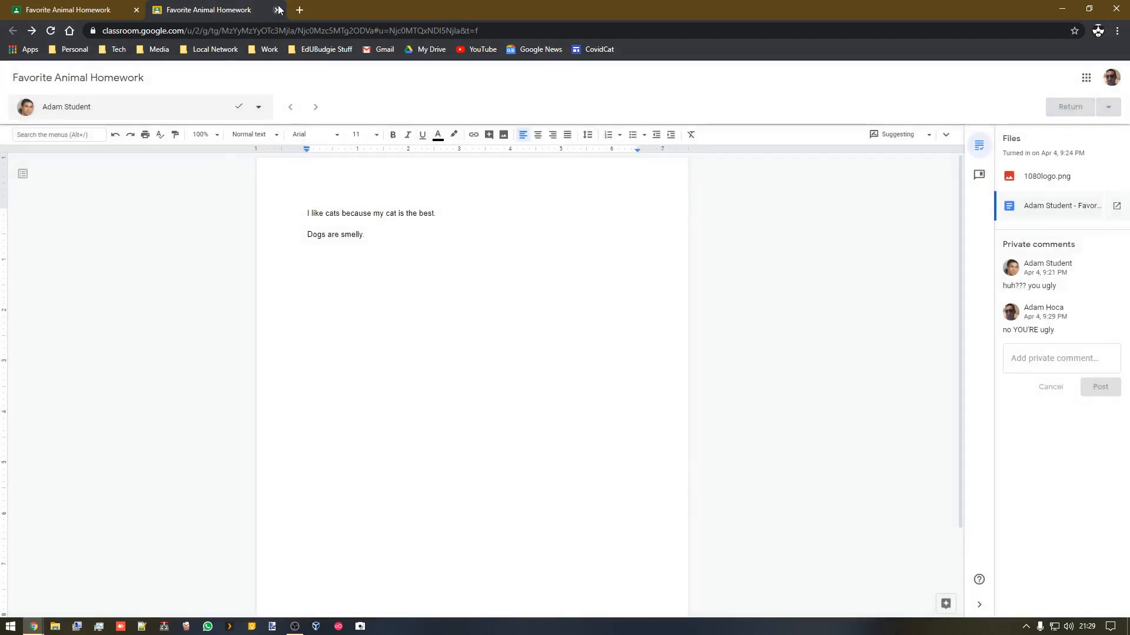
pyautogui.click(277, 10)
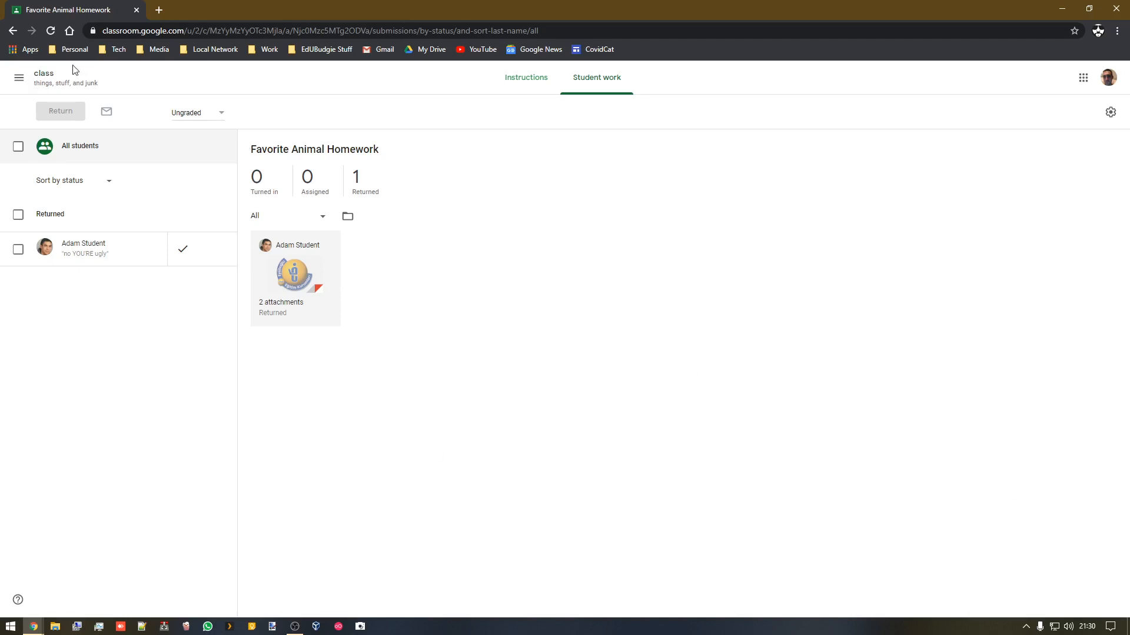
# Go back to the class stream and open the student work for the Animal Presentation assignment.
pyautogui.click(56, 78)
pyautogui.scroll(-1, 382, 535)
pyautogui.scroll(1, 383, 536)
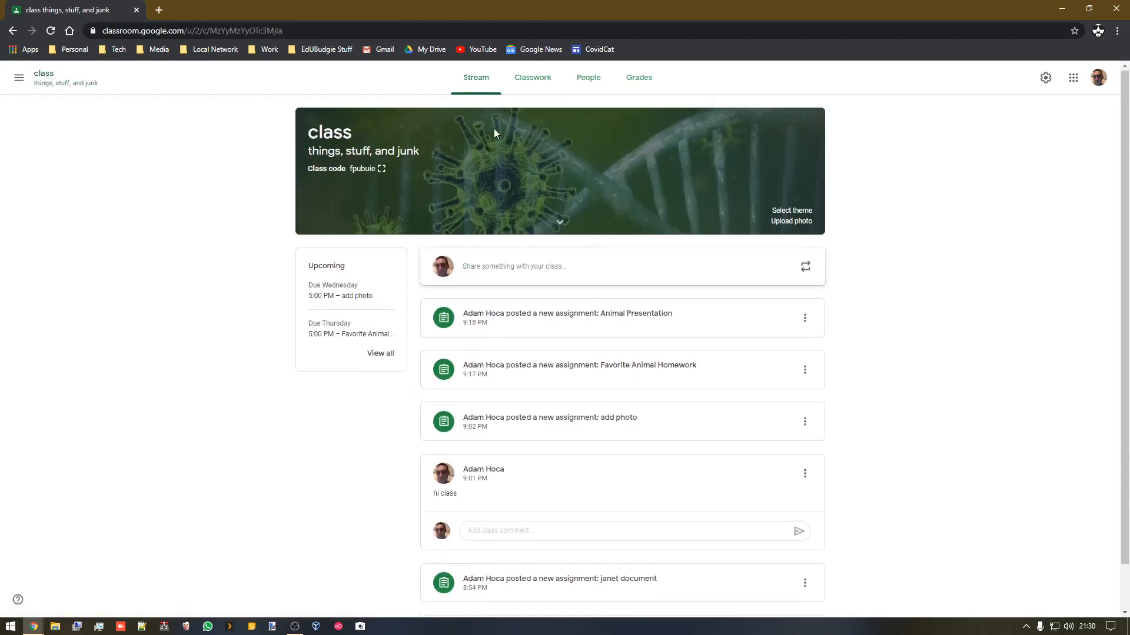
pyautogui.scroll(-1, 529, 565)
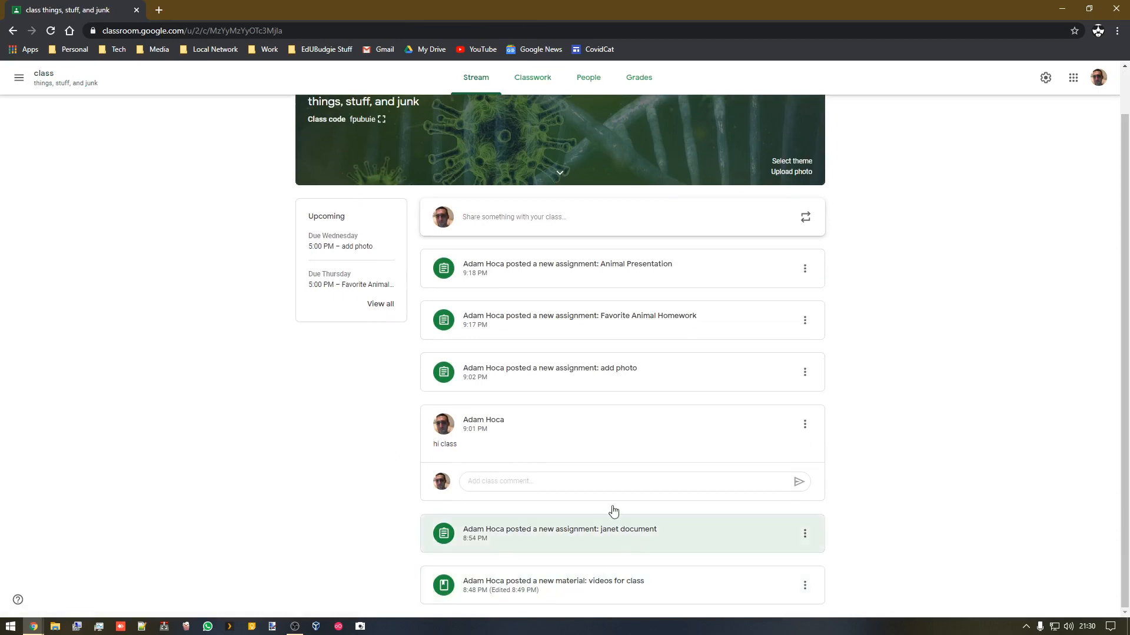
pyautogui.scroll(1, 555, 295)
pyautogui.click(602, 320)
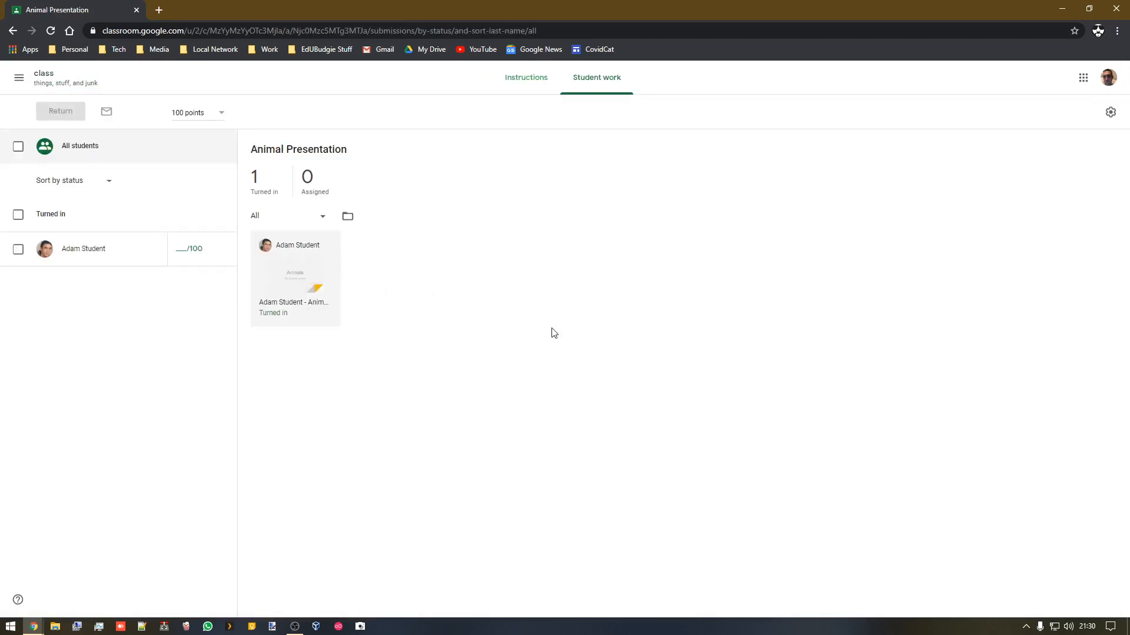
# Open the student's Animal Presentation submission and grade it 20 out of 100.
pyautogui.doubleClick(282, 246)
pyautogui.click(425, 307)
pyautogui.click(288, 305)
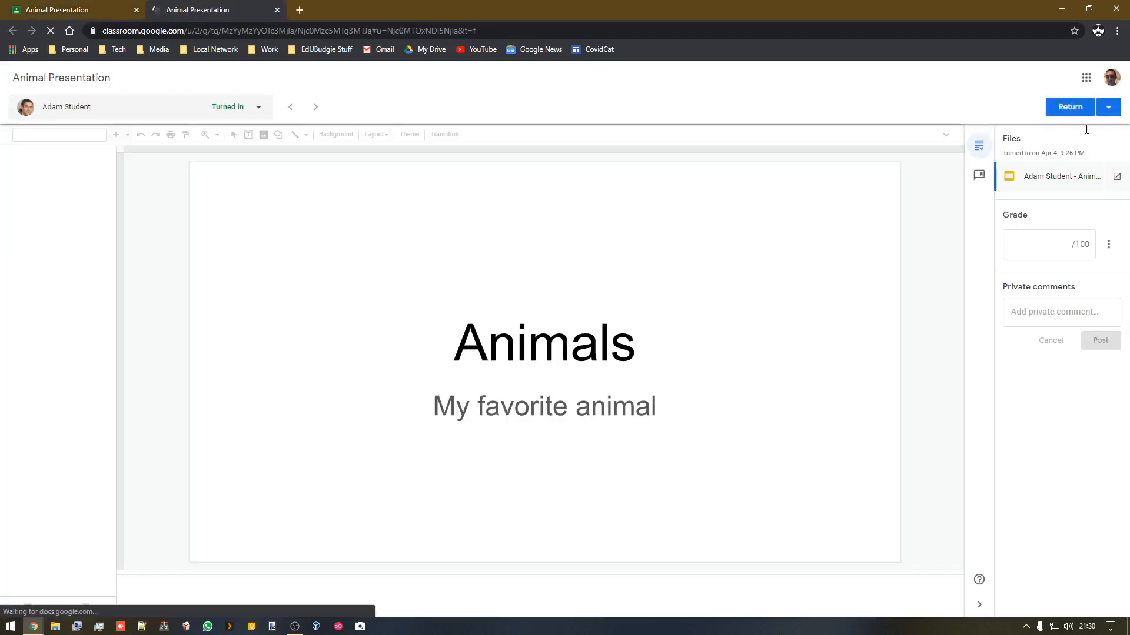
pyautogui.click(1045, 243)
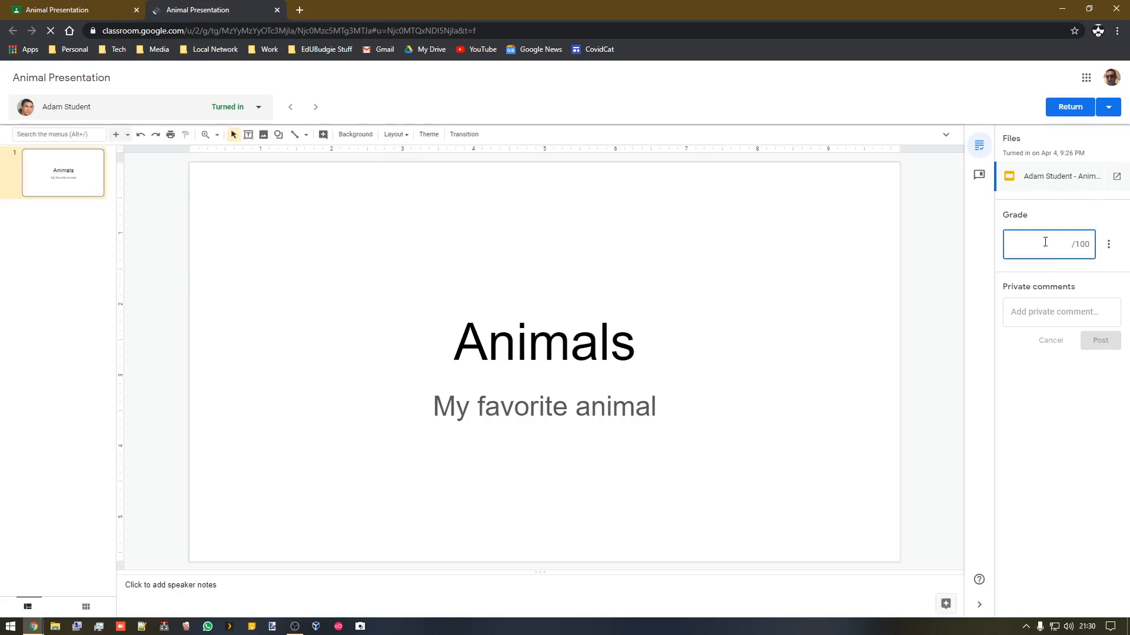
pyautogui.write('20')
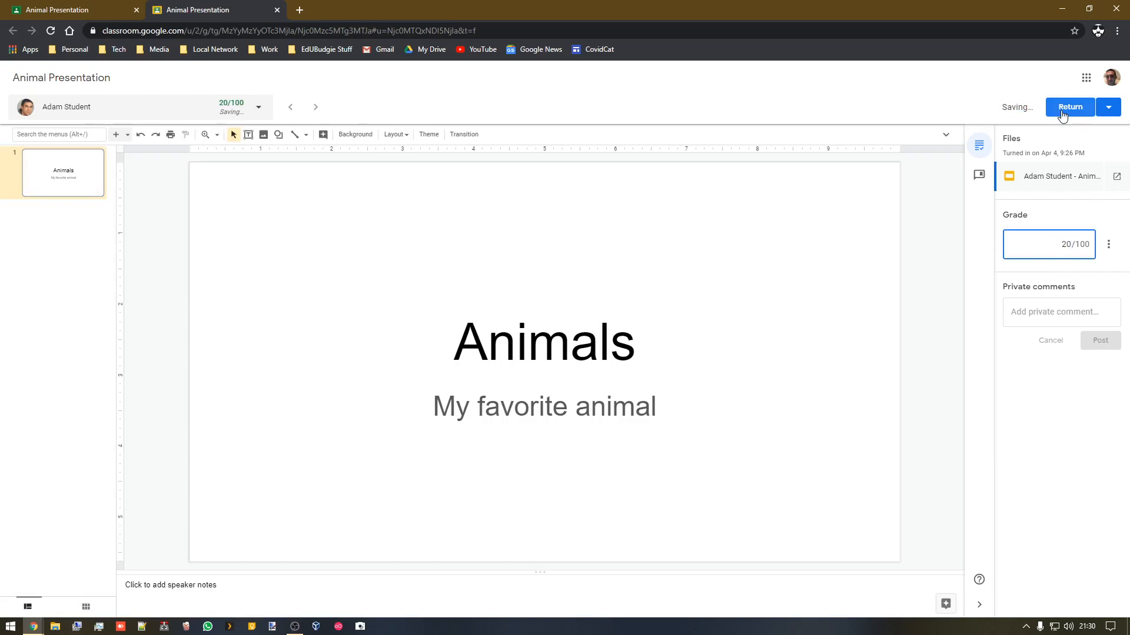
# Return the graded Animal Presentation submission to the student and close the grading view.
pyautogui.click(1059, 111)
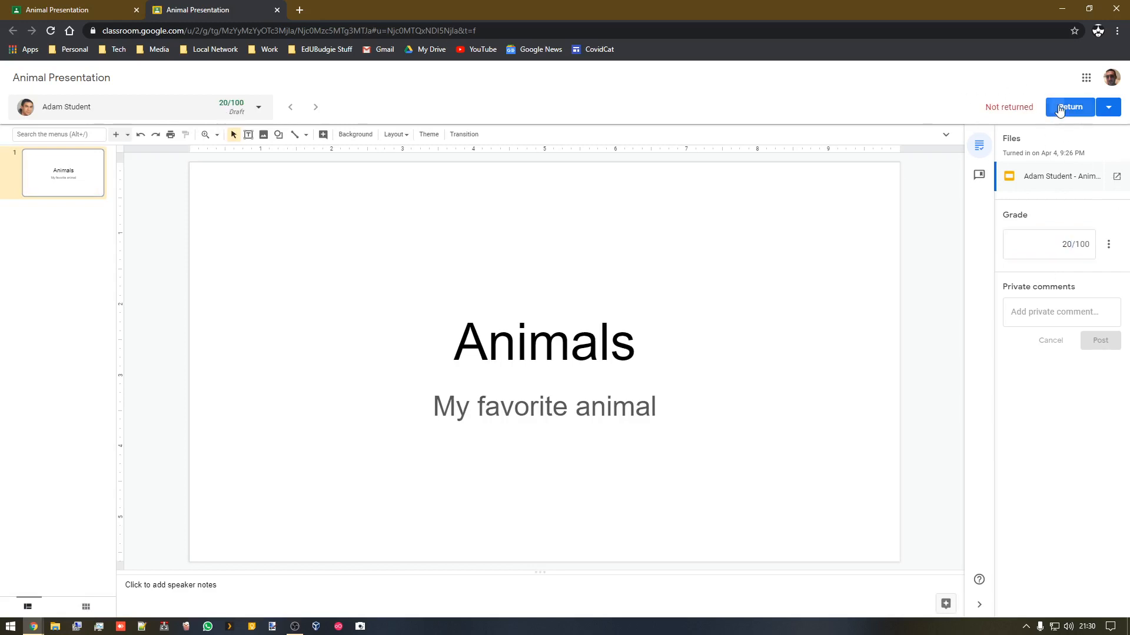
pyautogui.click(652, 382)
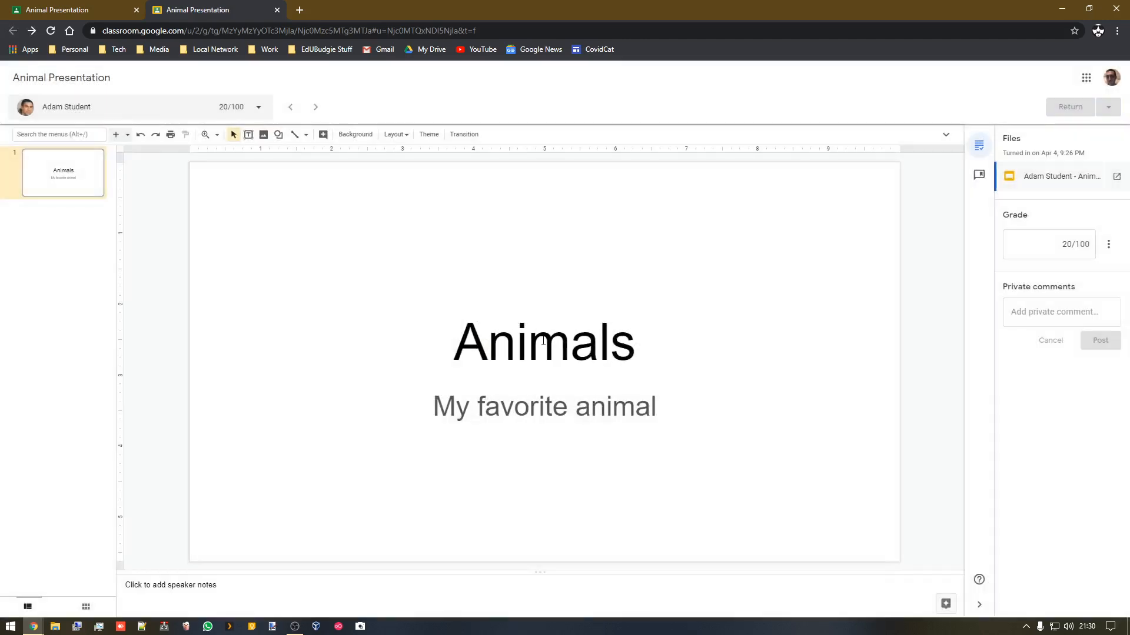
pyautogui.click(277, 9)
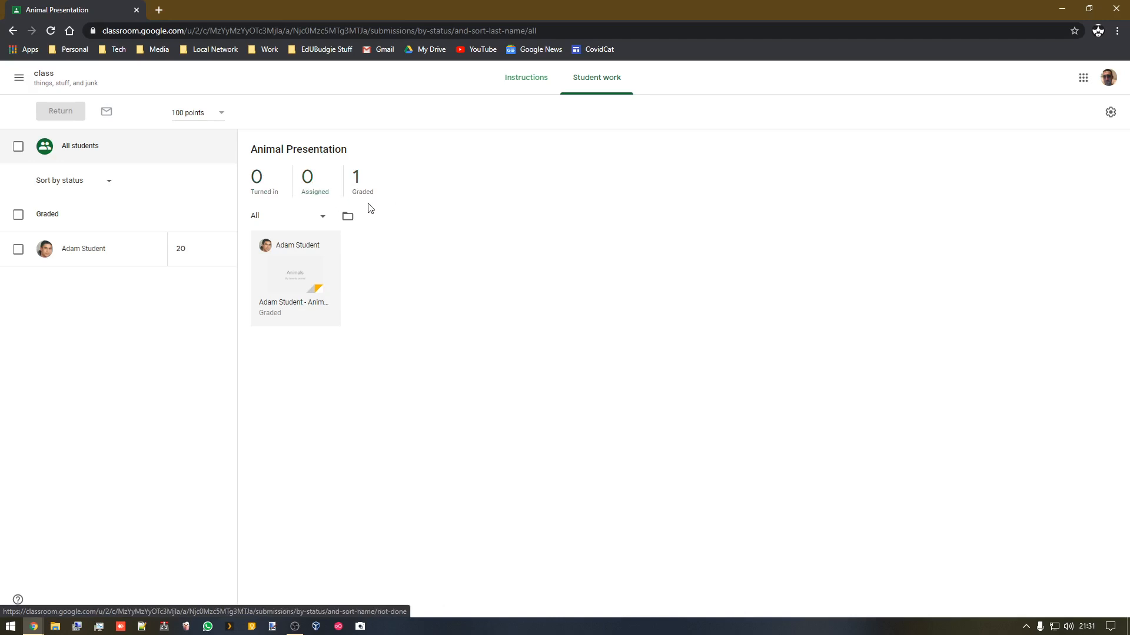
# View the Drive folder holding the Animal Presentation submissions, close it and go back to the class stream.
pyautogui.click(348, 218)
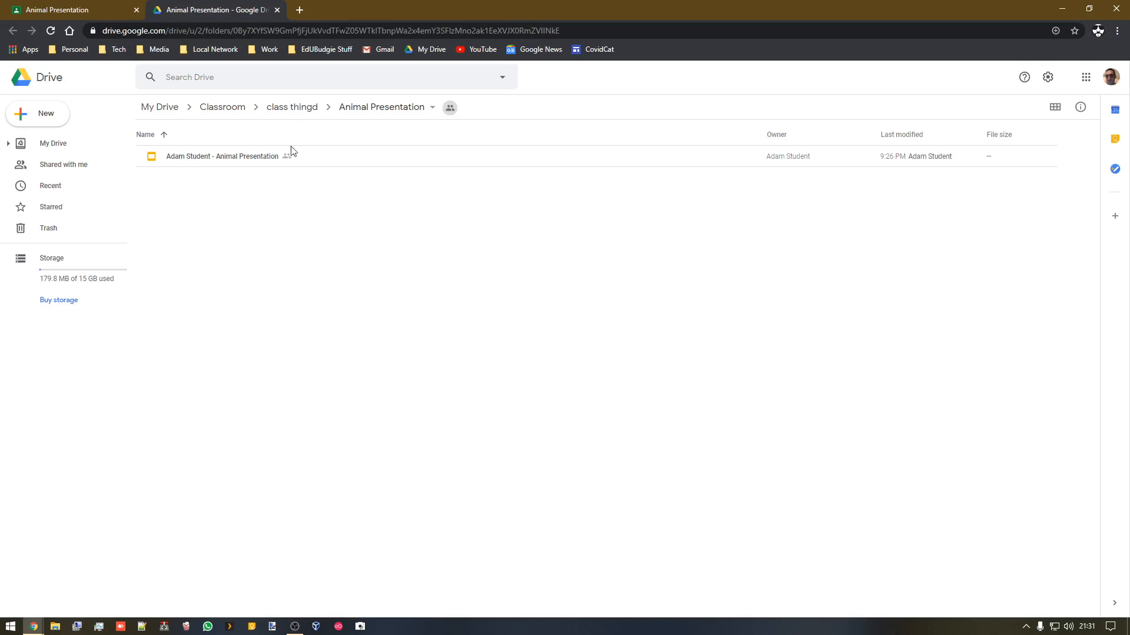
pyautogui.click(278, 10)
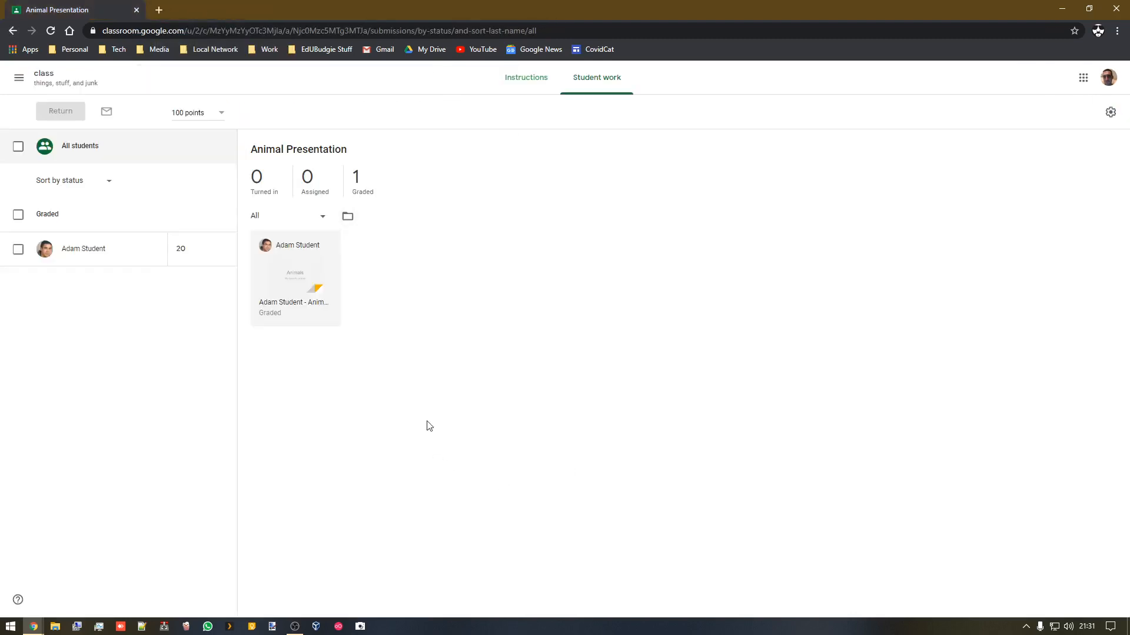
pyautogui.click(53, 81)
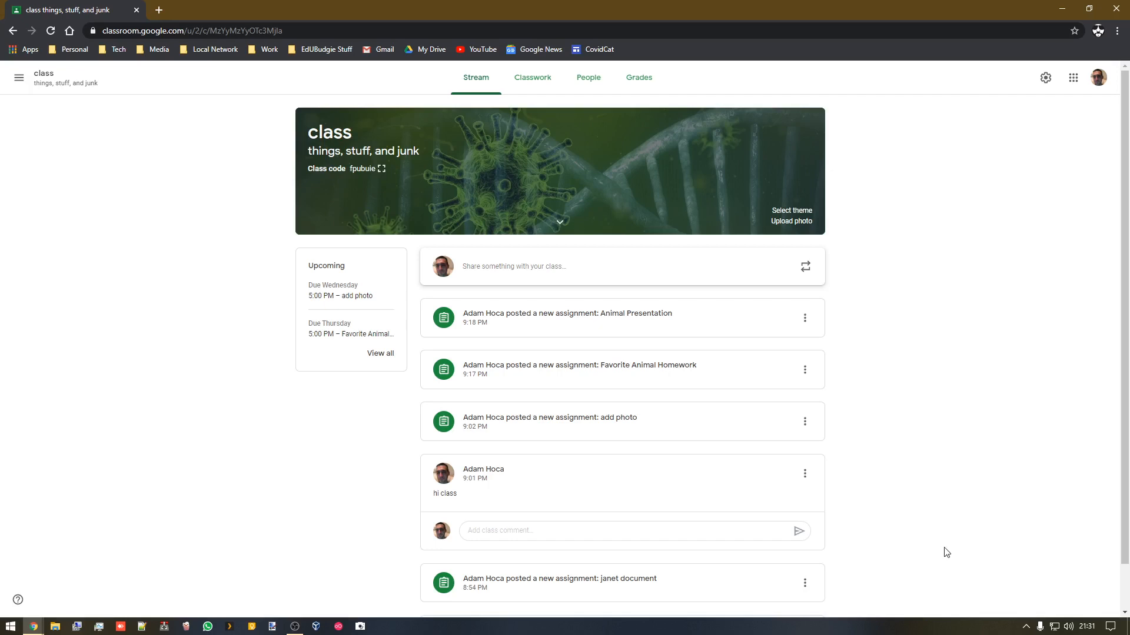
# Switch to the student account, close the teacher's class page and open the class's Classwork page.
pyautogui.click(1098, 77)
pyautogui.click(1020, 301)
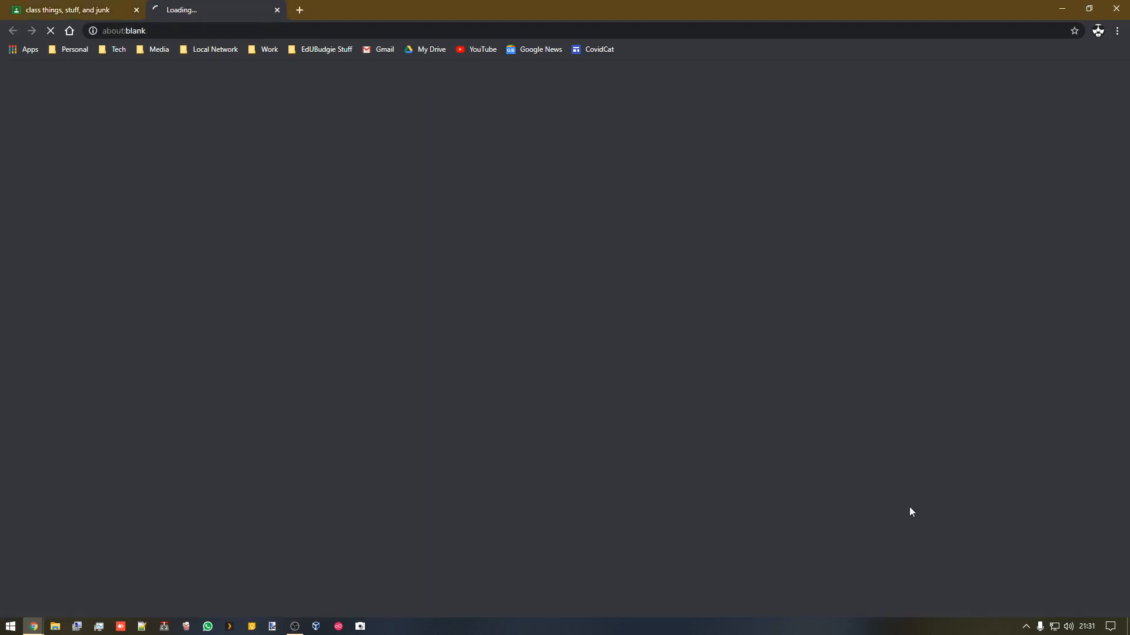
pyautogui.click(136, 10)
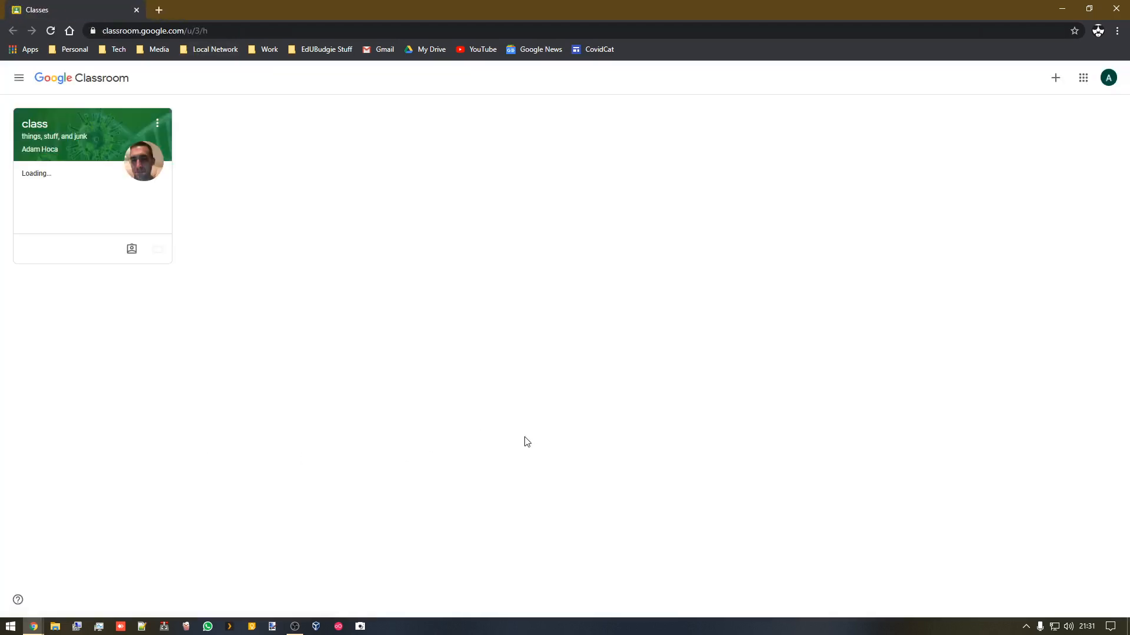
pyautogui.click(90, 153)
pyautogui.click(551, 84)
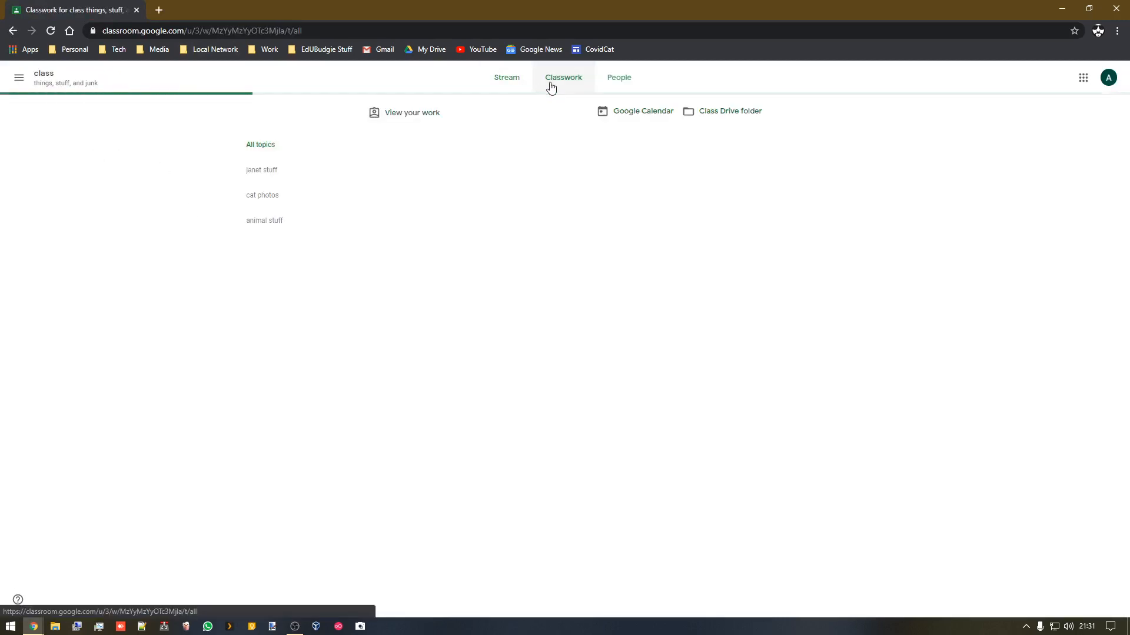
# Open the class's Google Calendar and view the event details of the Favorite Animal Homework and Animal Presentation assignments.
pyautogui.click(638, 113)
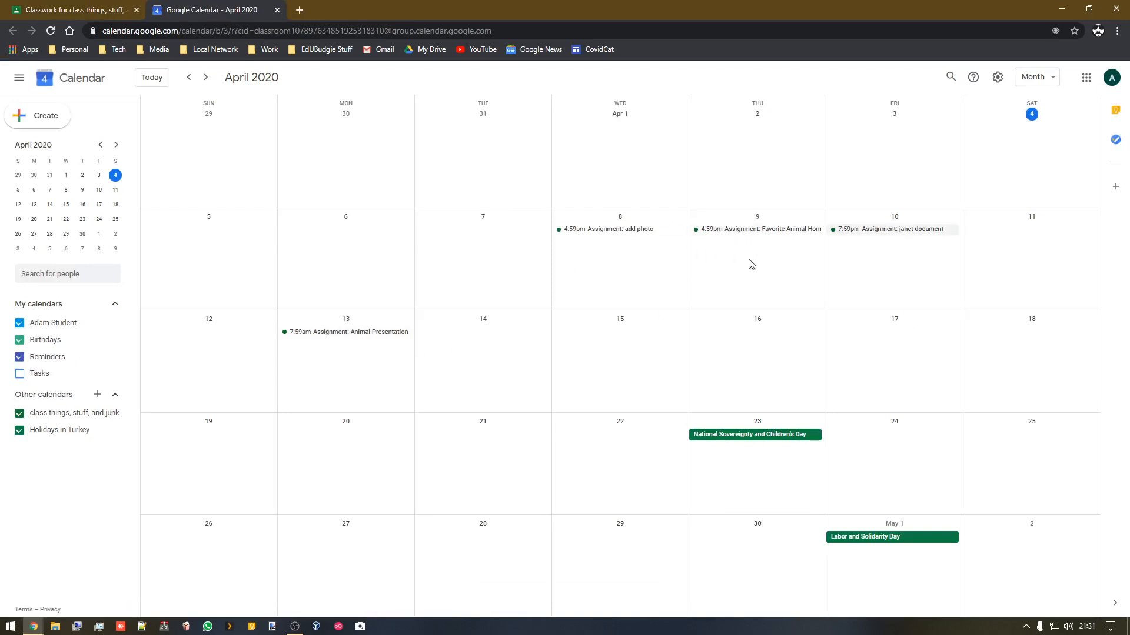
pyautogui.click(759, 232)
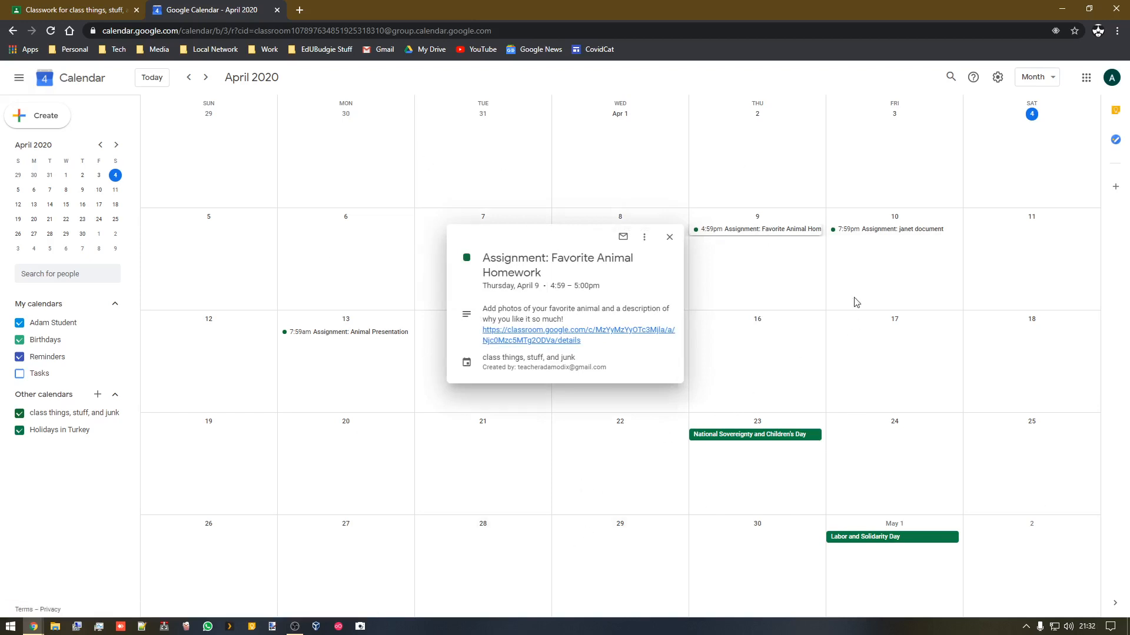
pyautogui.click(783, 388)
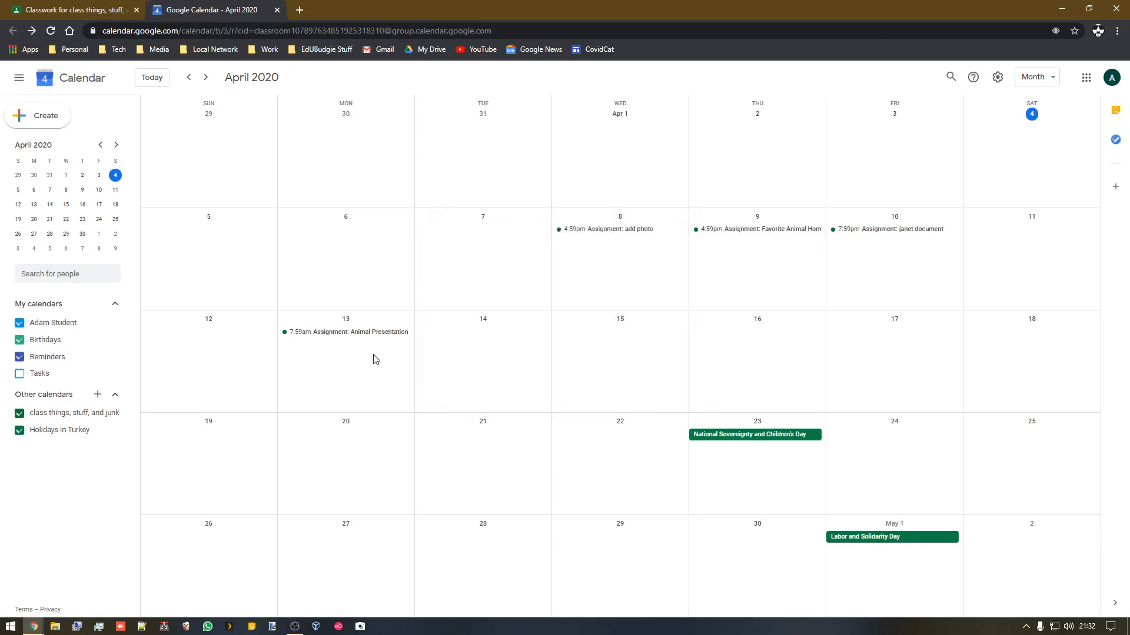
pyautogui.click(383, 333)
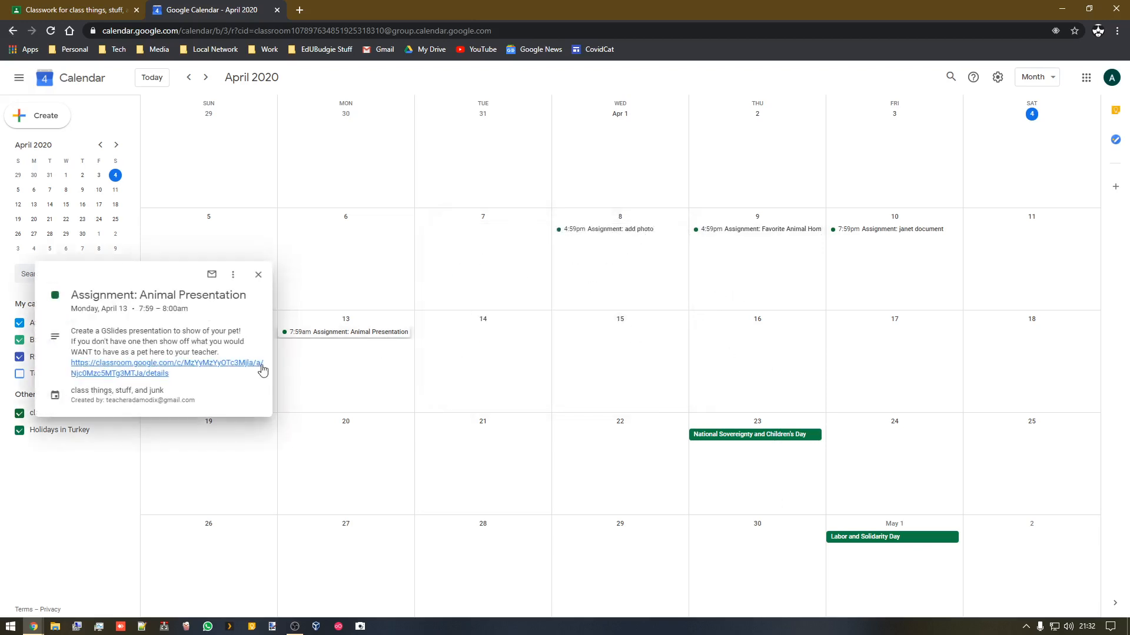
# Follow the Classroom link in the Animal Presentation event, switch to the student account and close the page opened under the other account.
pyautogui.click(232, 363)
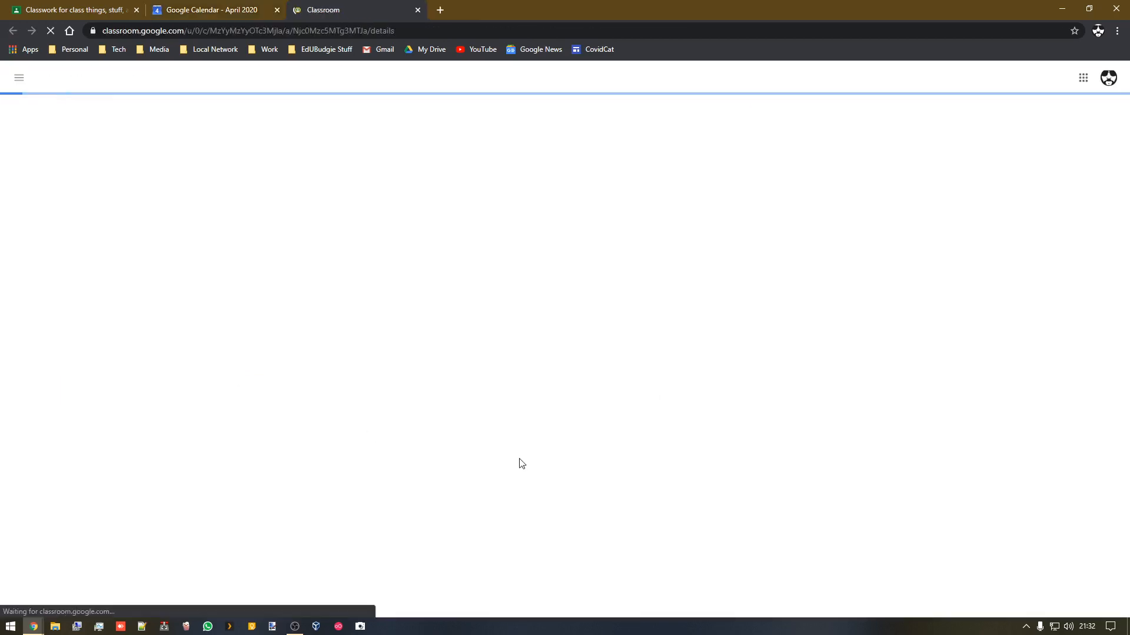
pyautogui.click(1109, 78)
pyautogui.click(970, 324)
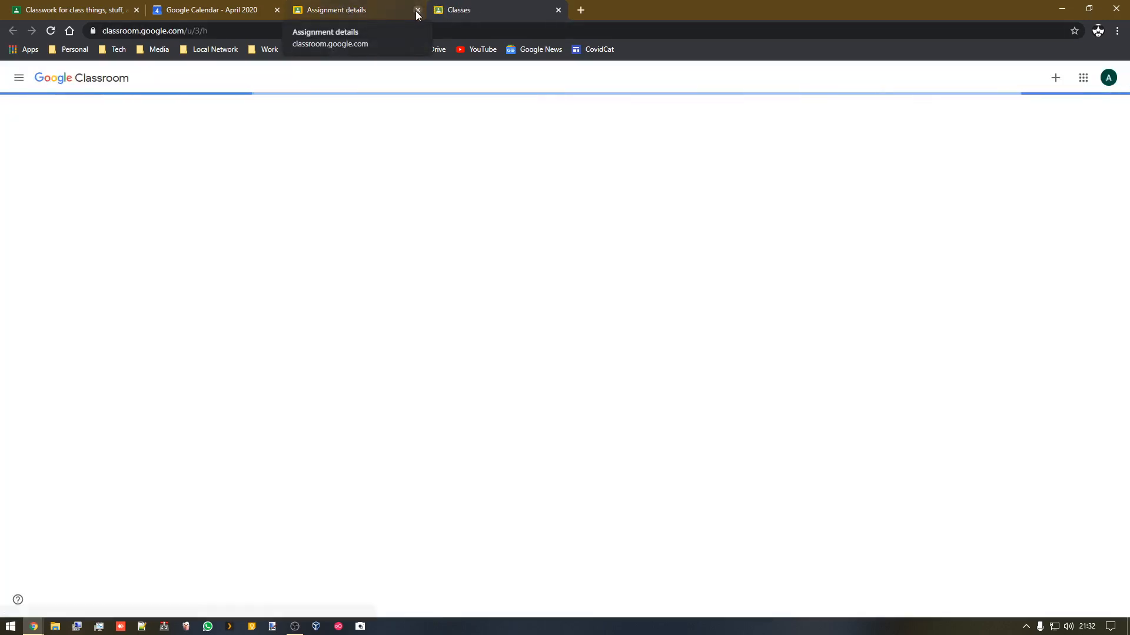
pyautogui.click(418, 10)
# Open the Animal Presentation assignment from the class stream as the student and examine its returned grade.
pyautogui.click(68, 136)
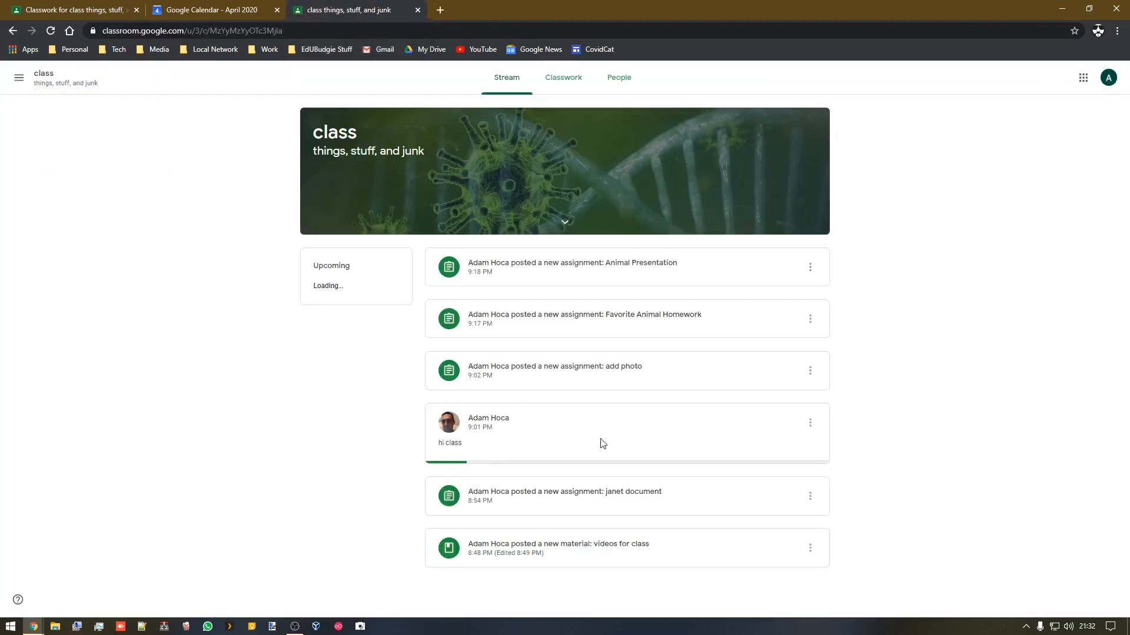
pyautogui.click(549, 281)
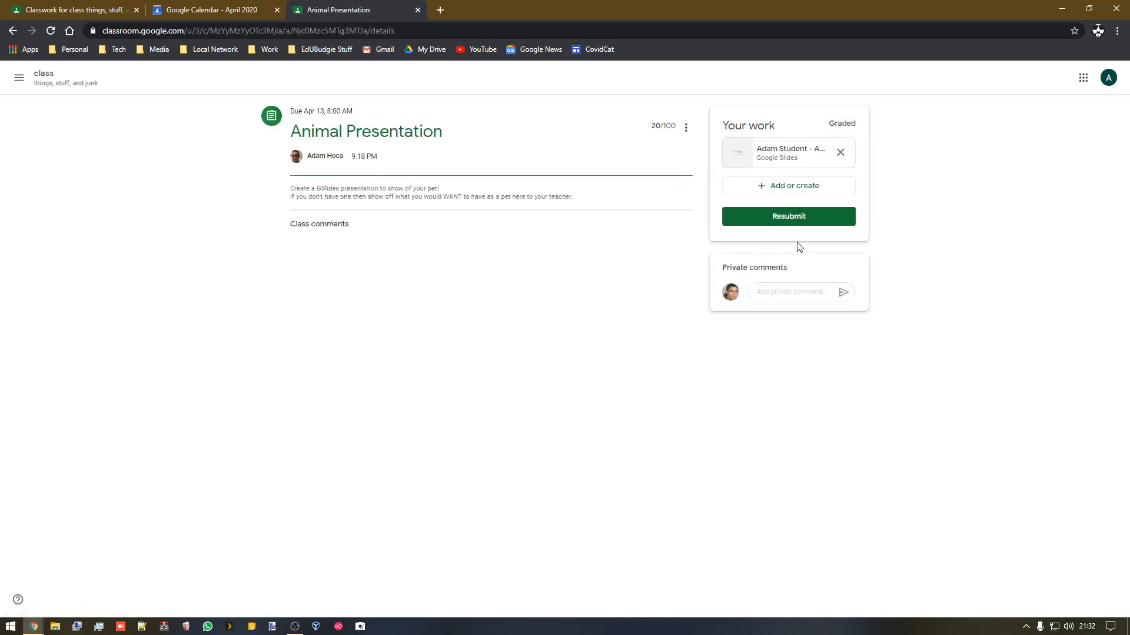
pyautogui.click(828, 224)
pyautogui.moveTo(665, 124); pyautogui.dragTo(651, 126)
pyautogui.click(1026, 626)
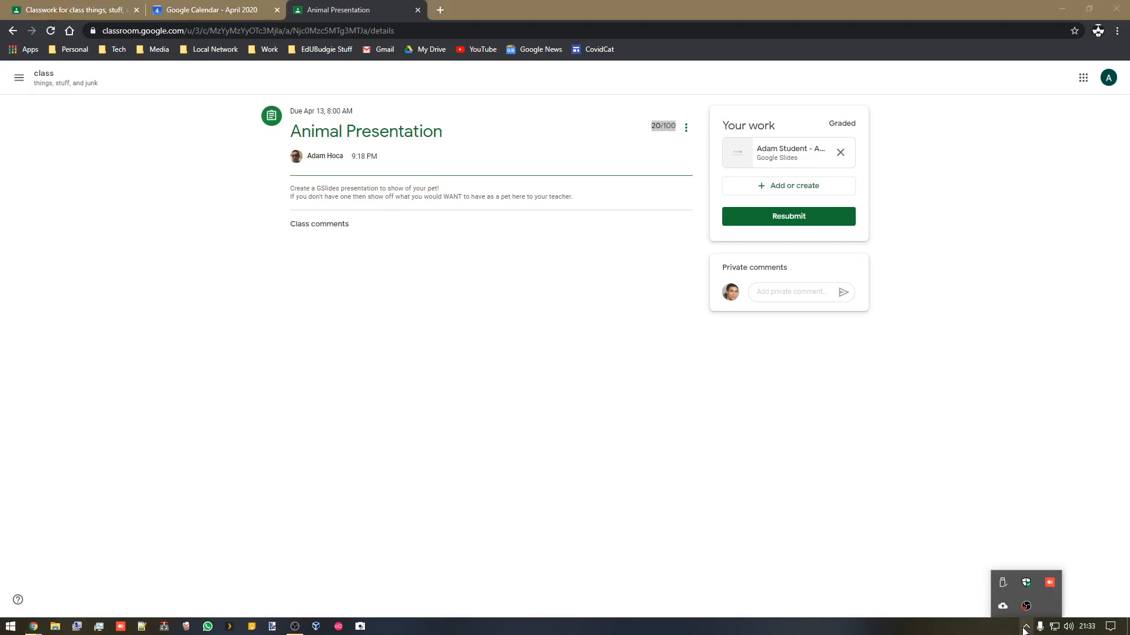